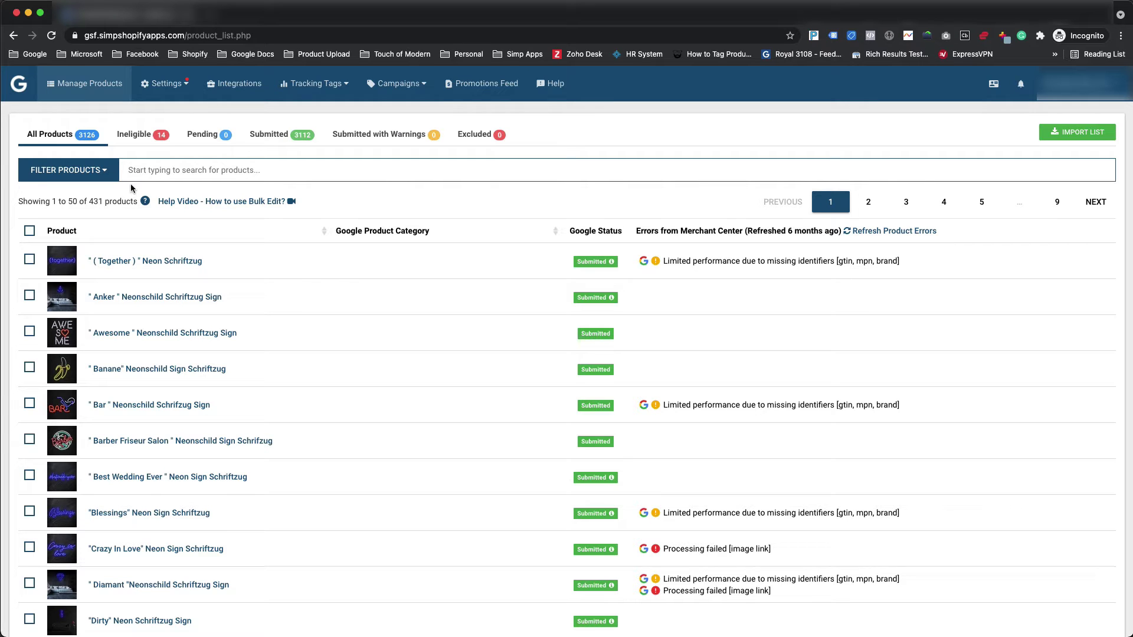
# Step: Filter the product list by the Merchant Center error "Missing potentially required value [energy efficiency class]"
pyautogui.click(68, 170)
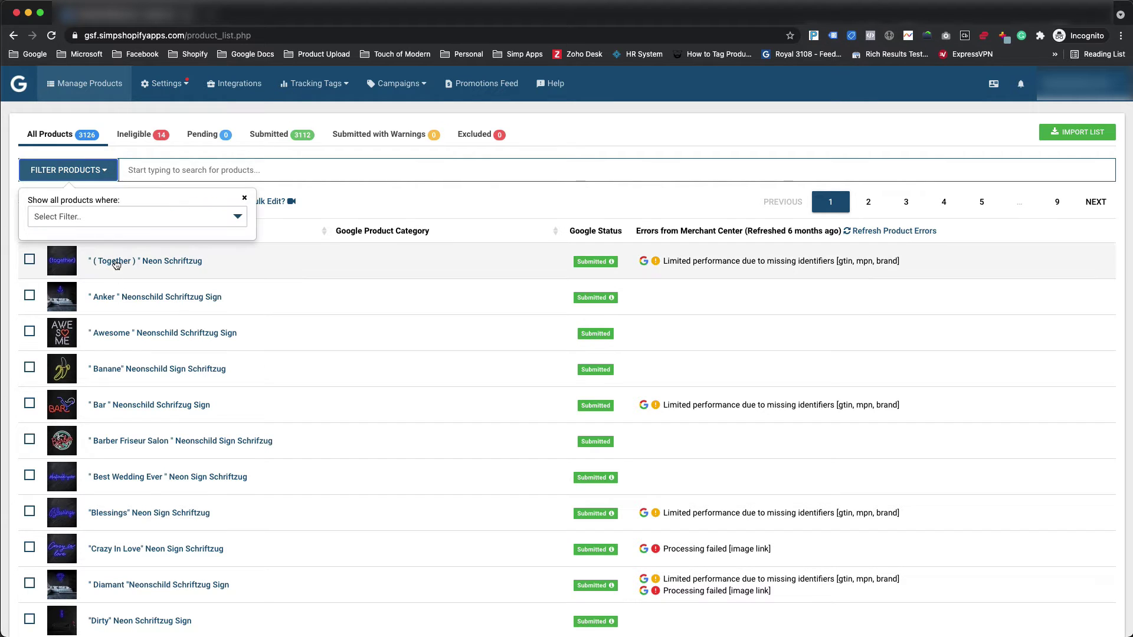
pyautogui.click(122, 216)
pyautogui.click(112, 393)
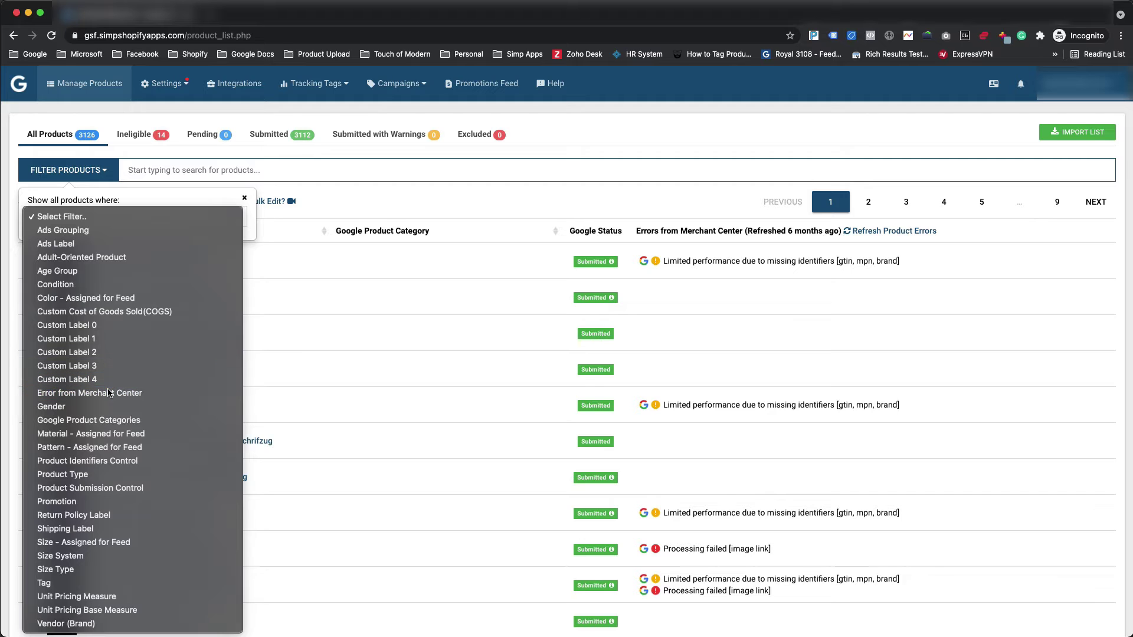
pyautogui.click(99, 263)
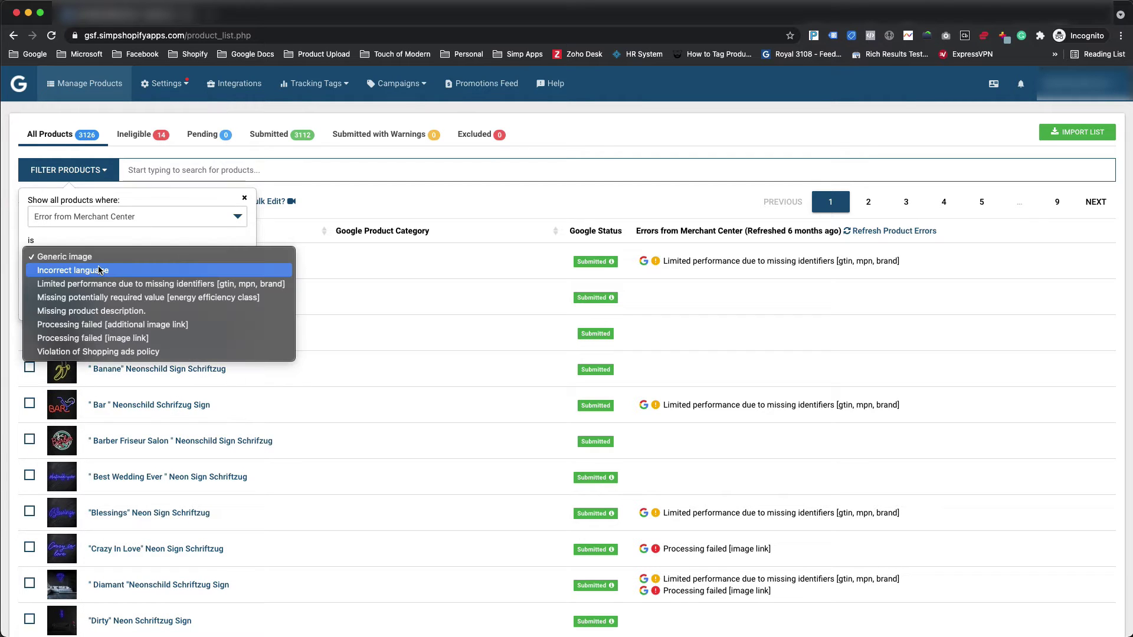
pyautogui.click(99, 300)
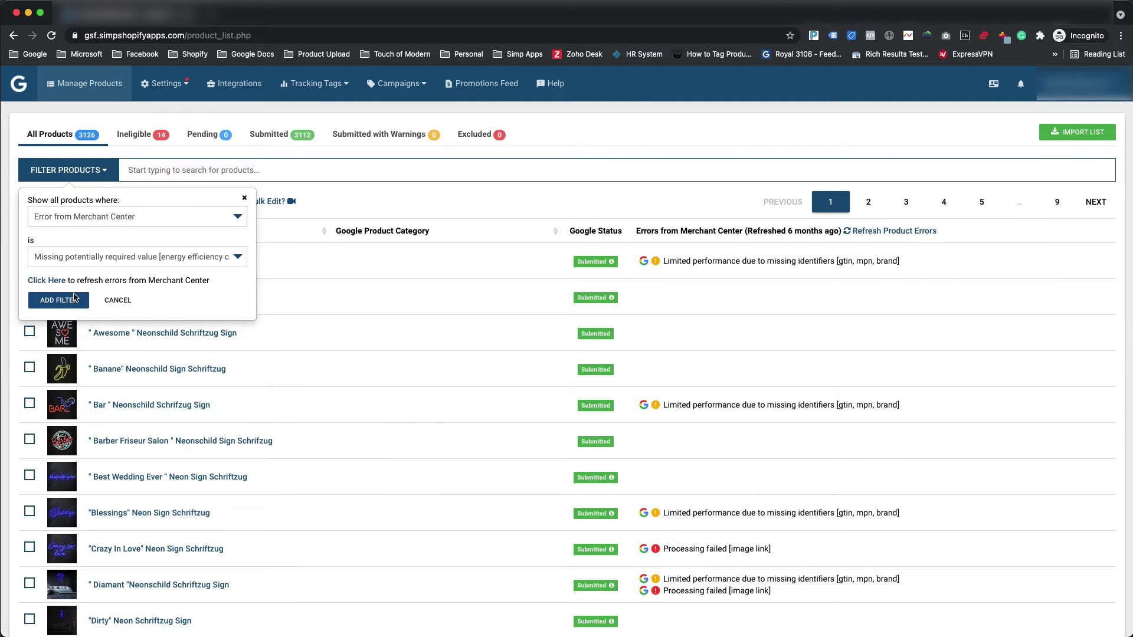
pyautogui.click(75, 298)
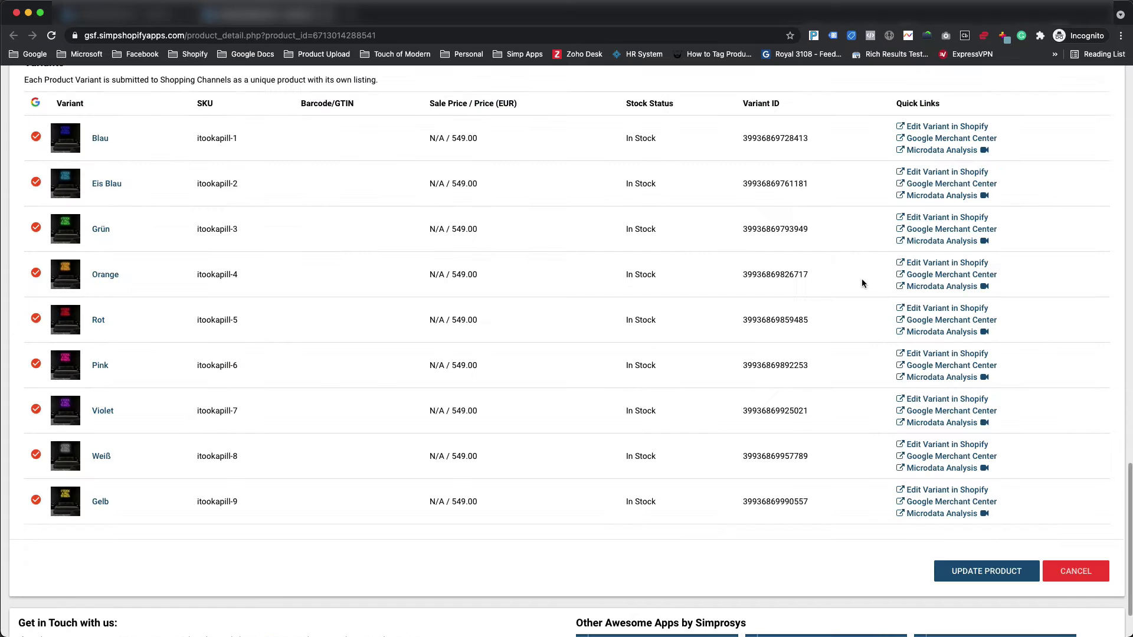
# Step: Open the Grün variant in Google Merchant Center and examine its product category and item status problems, with the page translated into English
pyautogui.click(924, 232)
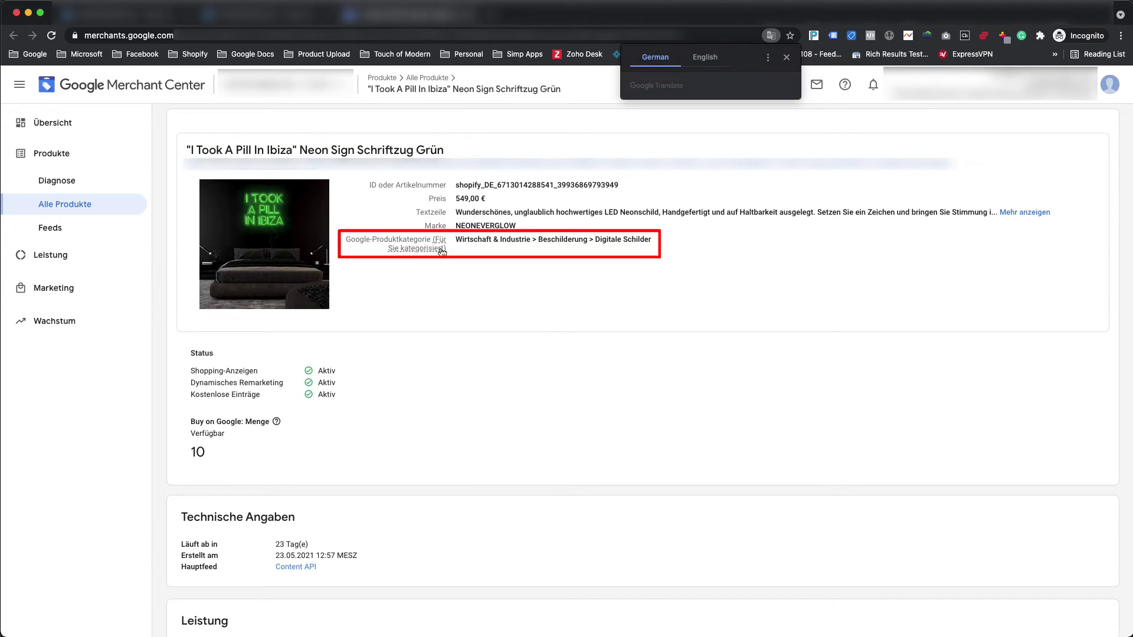
pyautogui.moveTo(442, 252)
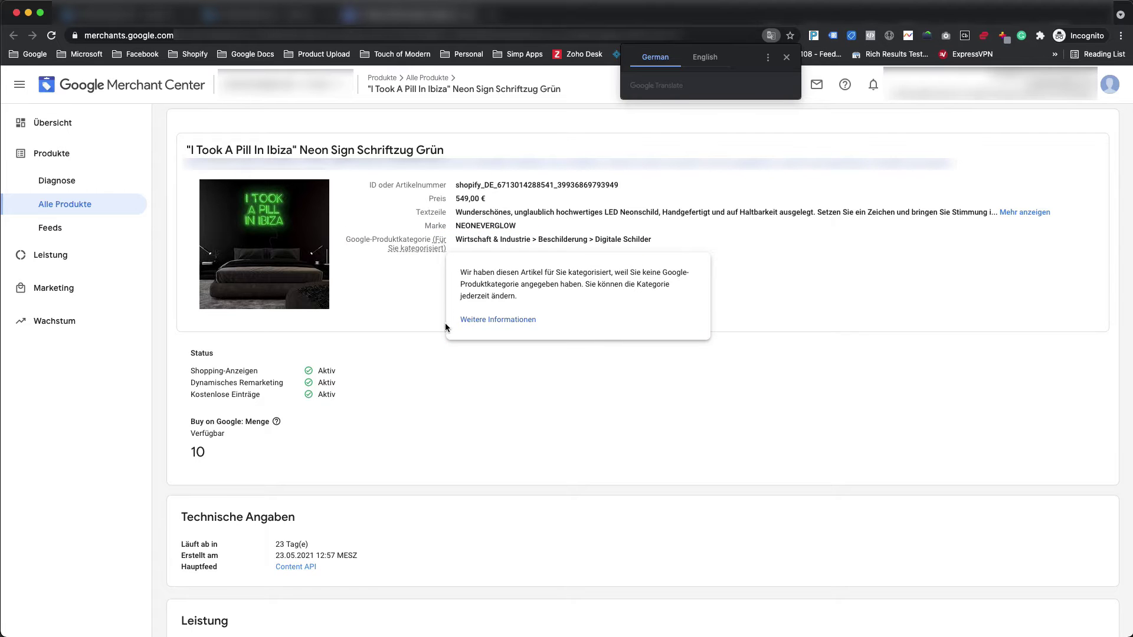
pyautogui.scroll(-10, 452, 355)
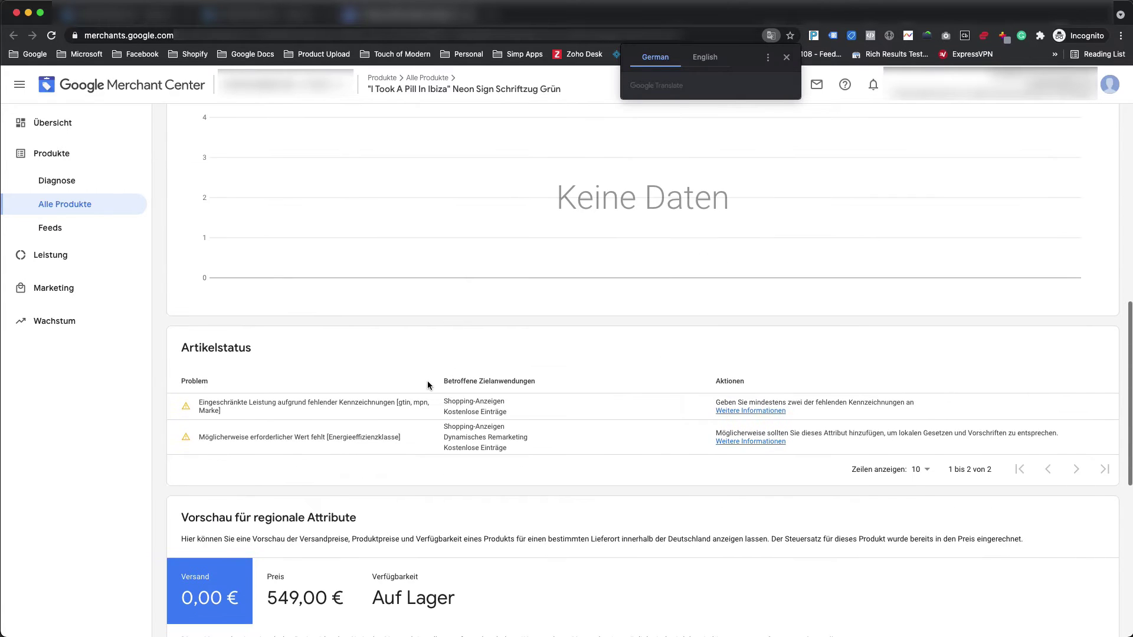
pyautogui.click(705, 59)
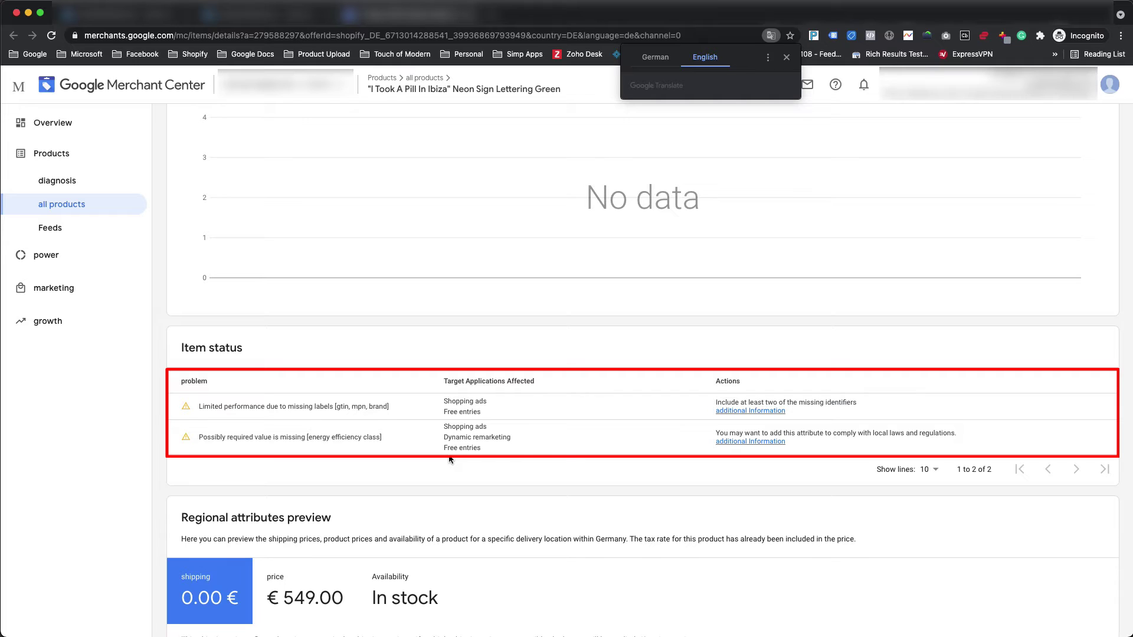
pyautogui.click(450, 460)
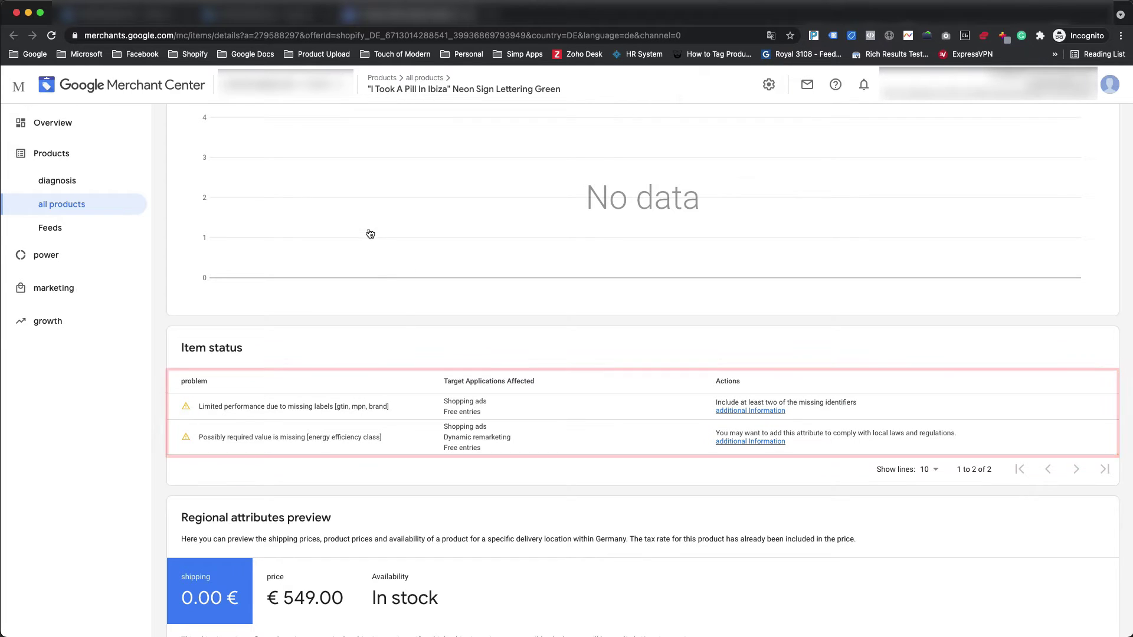
# Step: Back in the feed app's filtered product list, bulk-assign the Google product category Wirtschaft & Industrie > Beschilderung > Elektronische Schilder > Neonschilder (4070) to the neon sign
pyautogui.click(171, 15)
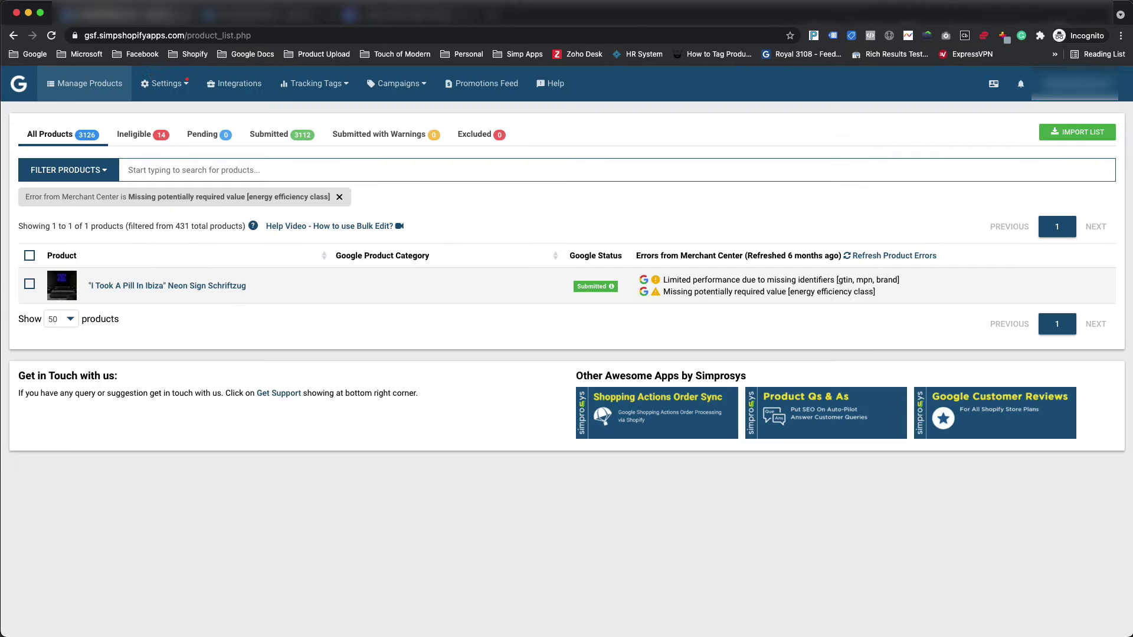
pyautogui.click(29, 285)
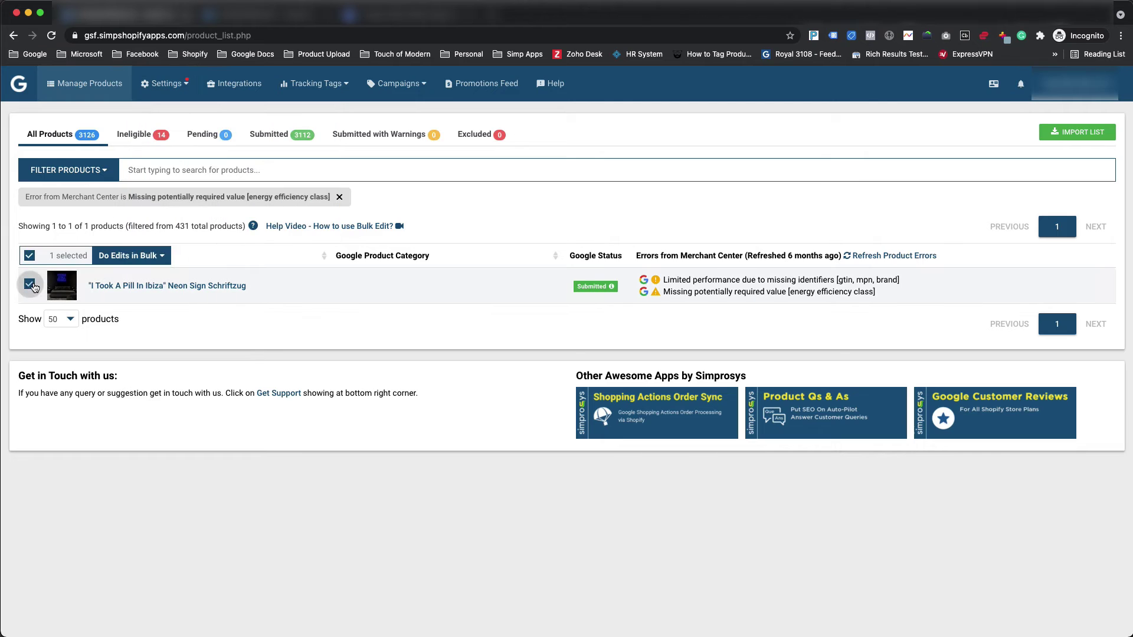
pyautogui.click(125, 256)
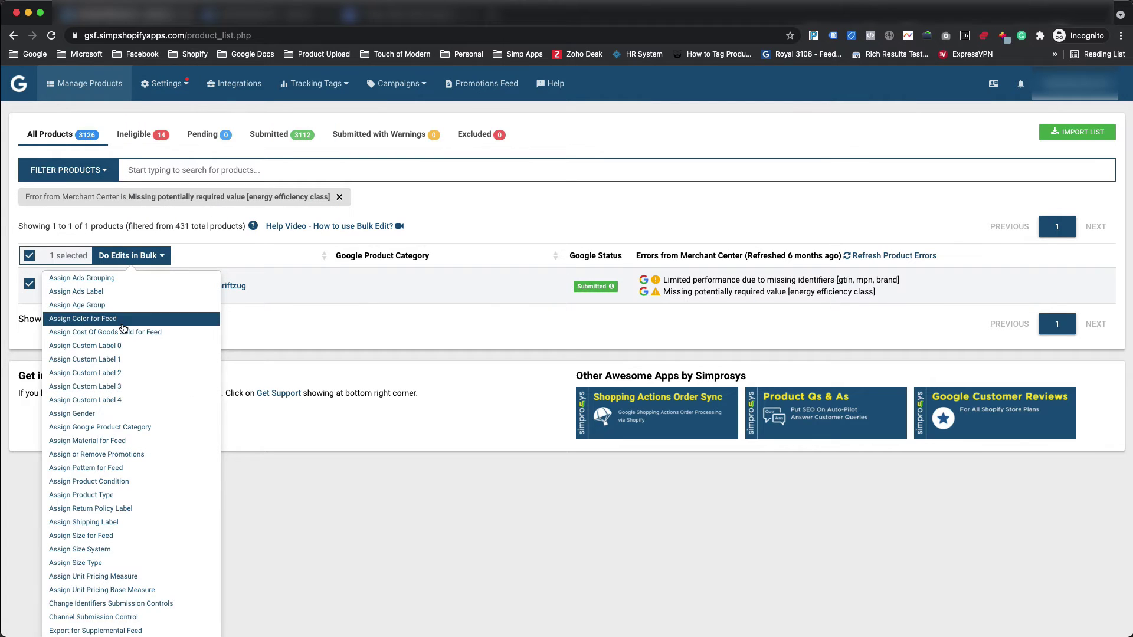
pyautogui.click(121, 430)
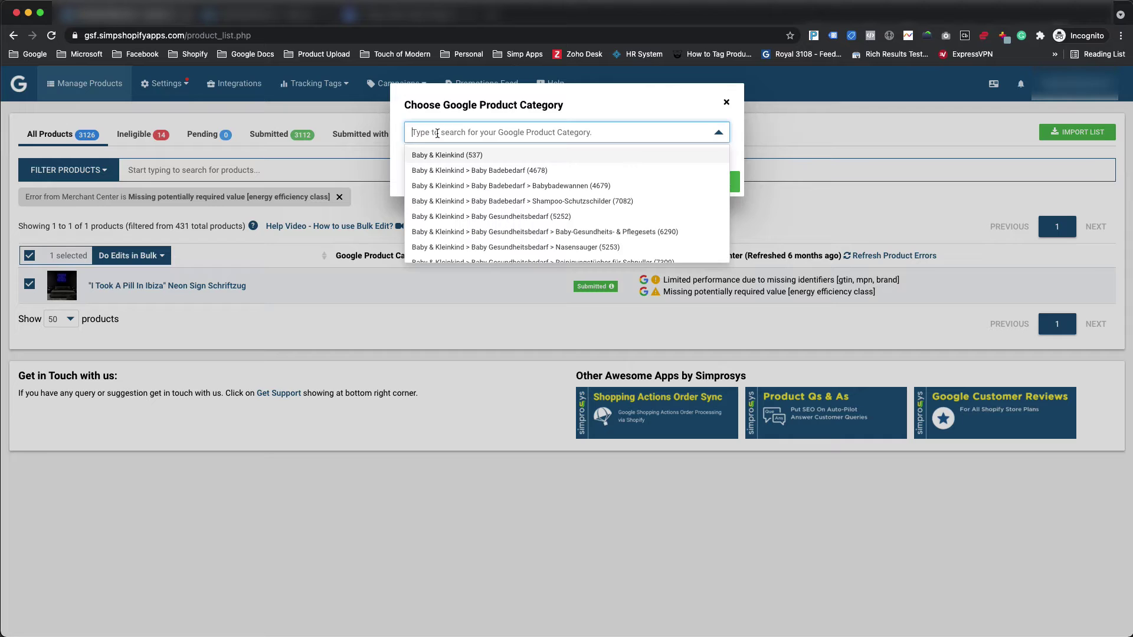
pyautogui.write('neon')
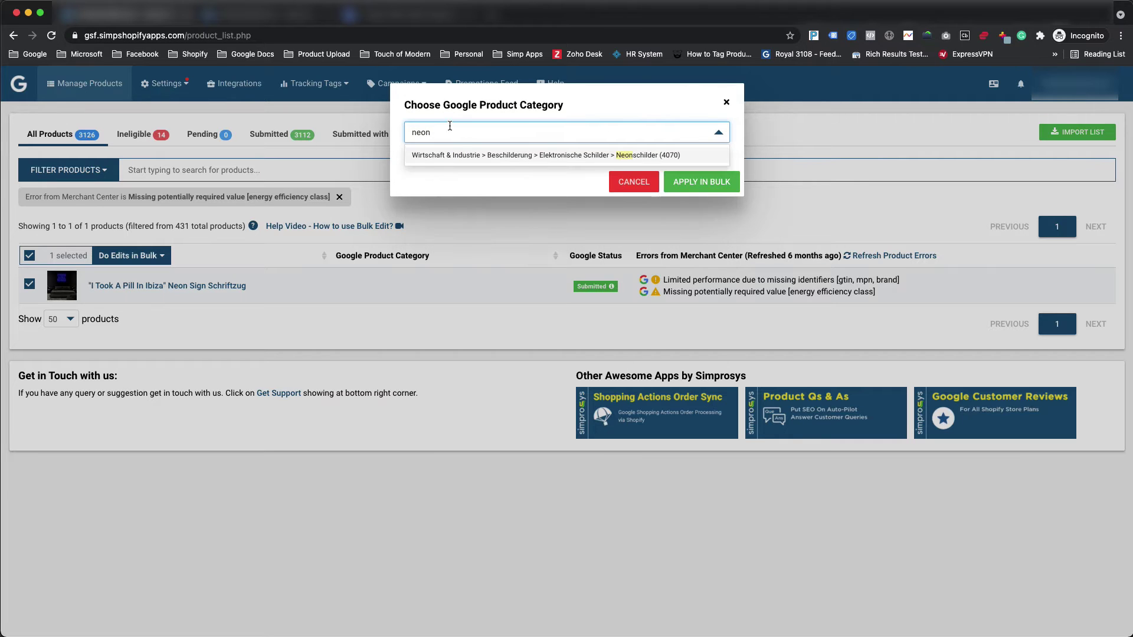
pyautogui.click(581, 155)
pyautogui.click(694, 193)
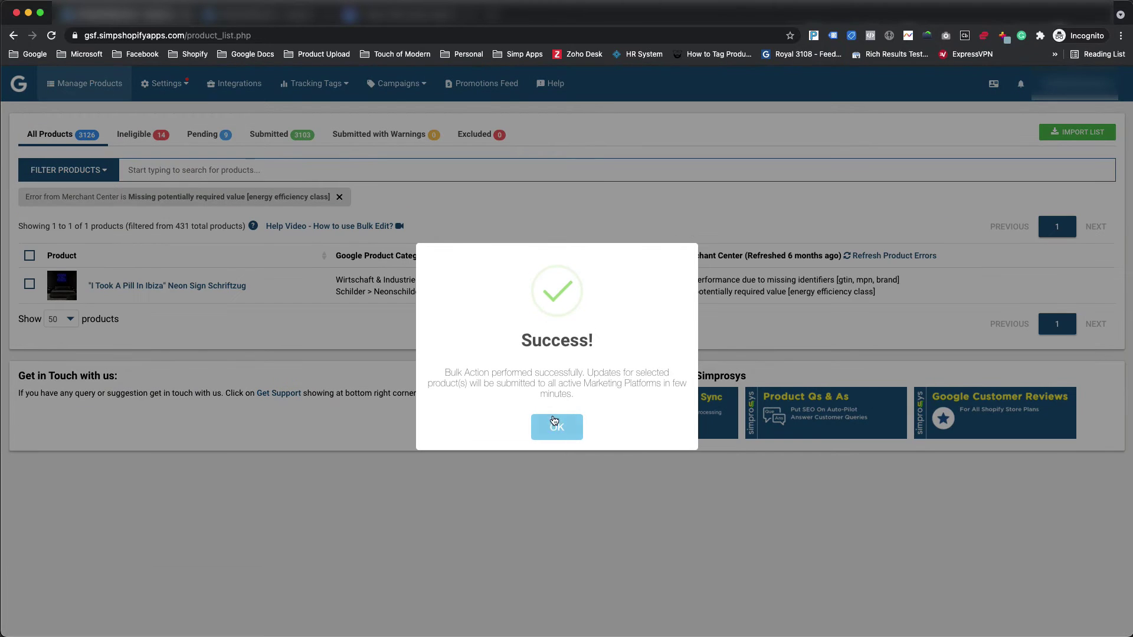
pyautogui.click(555, 432)
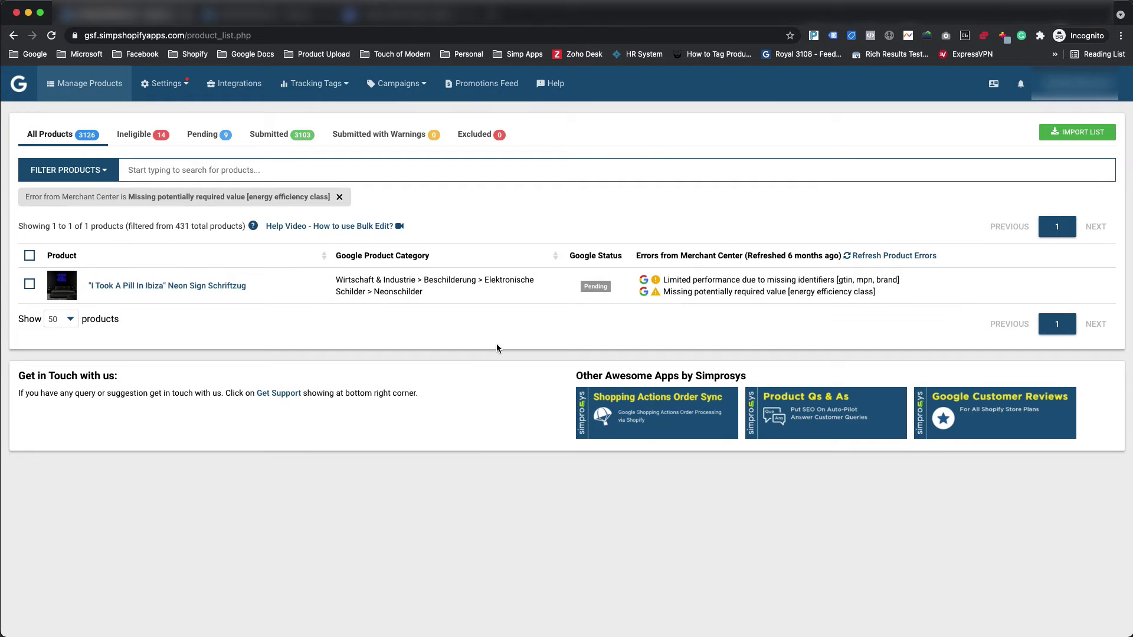
# Step: Switch to Google Merchant Center and check the Grün variant's product category and item status for remaining problems
pyautogui.hotkey('ctrl', 'Tab')
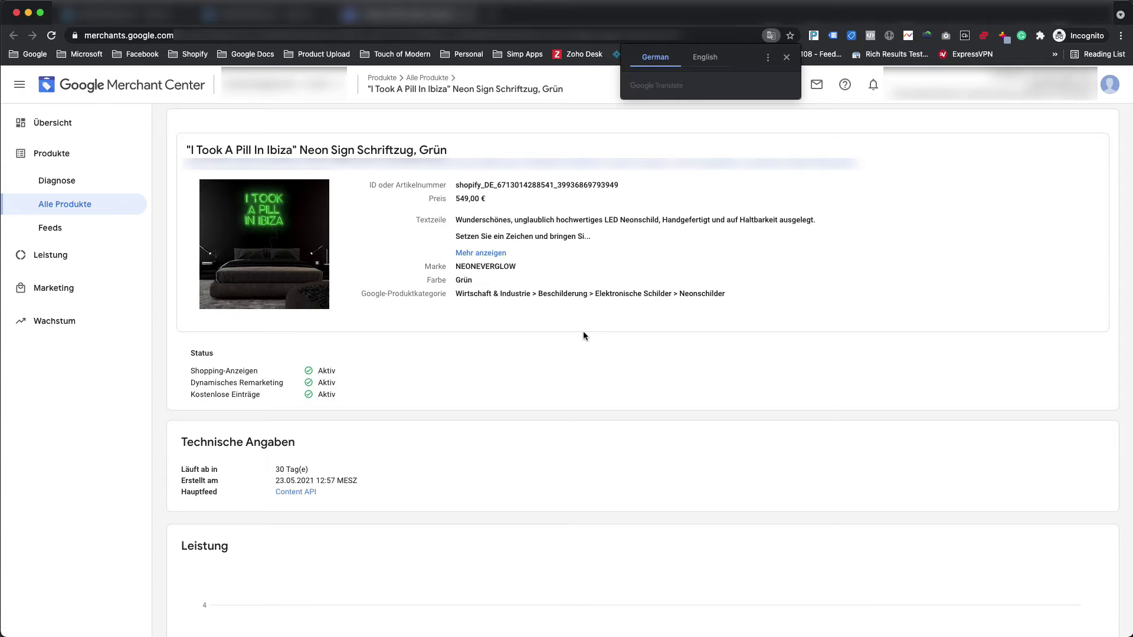
pyautogui.scroll(-10, 529, 307)
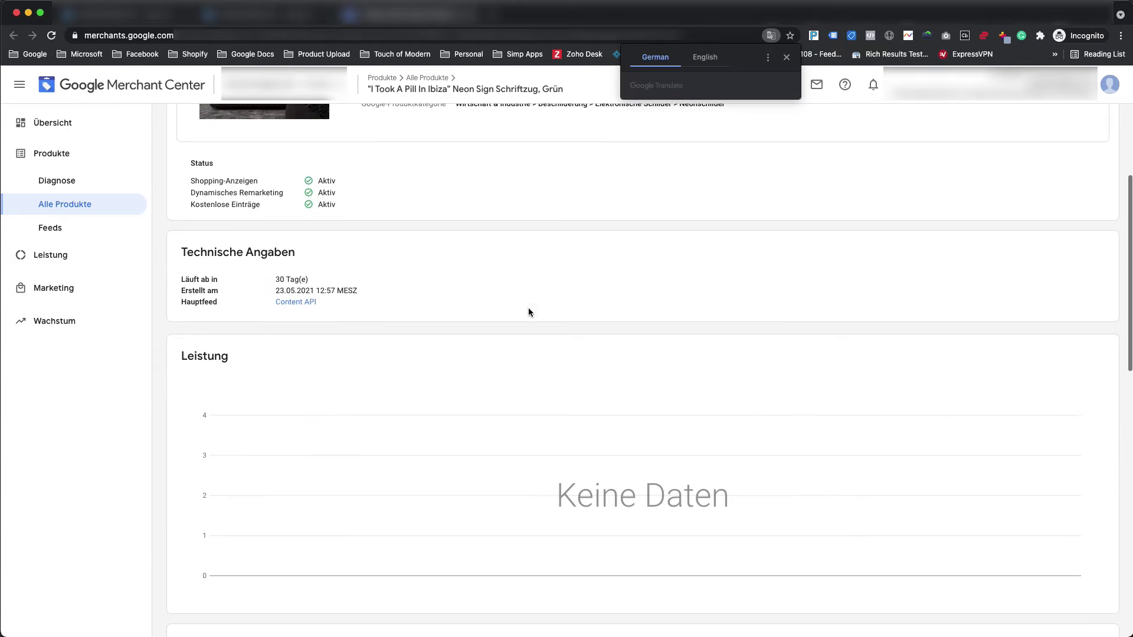
pyautogui.scroll(-2, 530, 312)
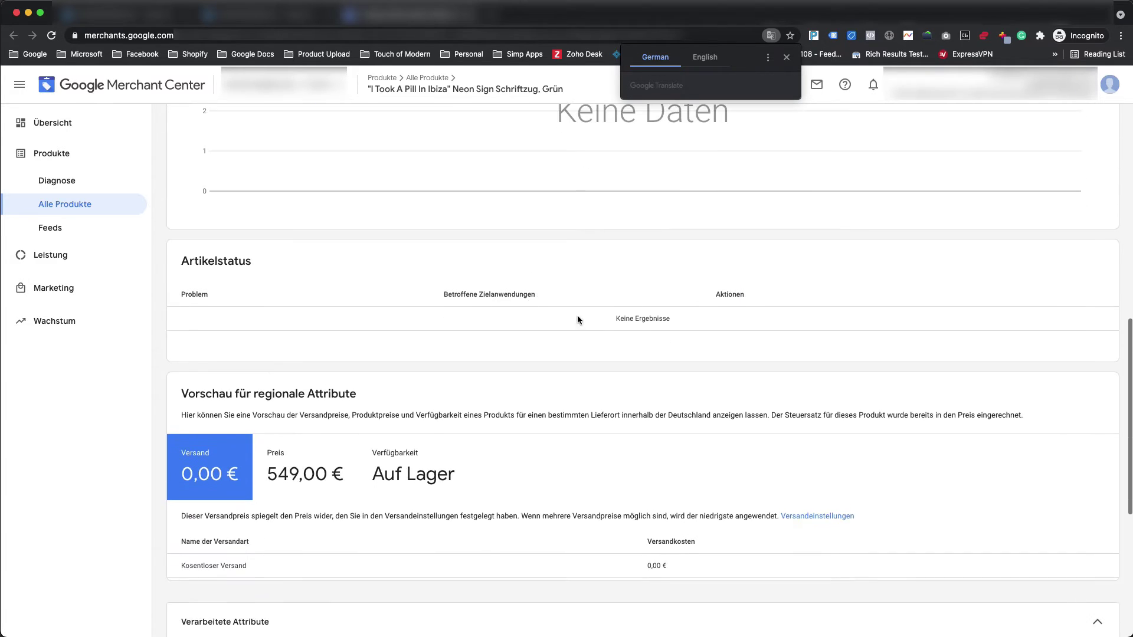
pyautogui.click(618, 334)
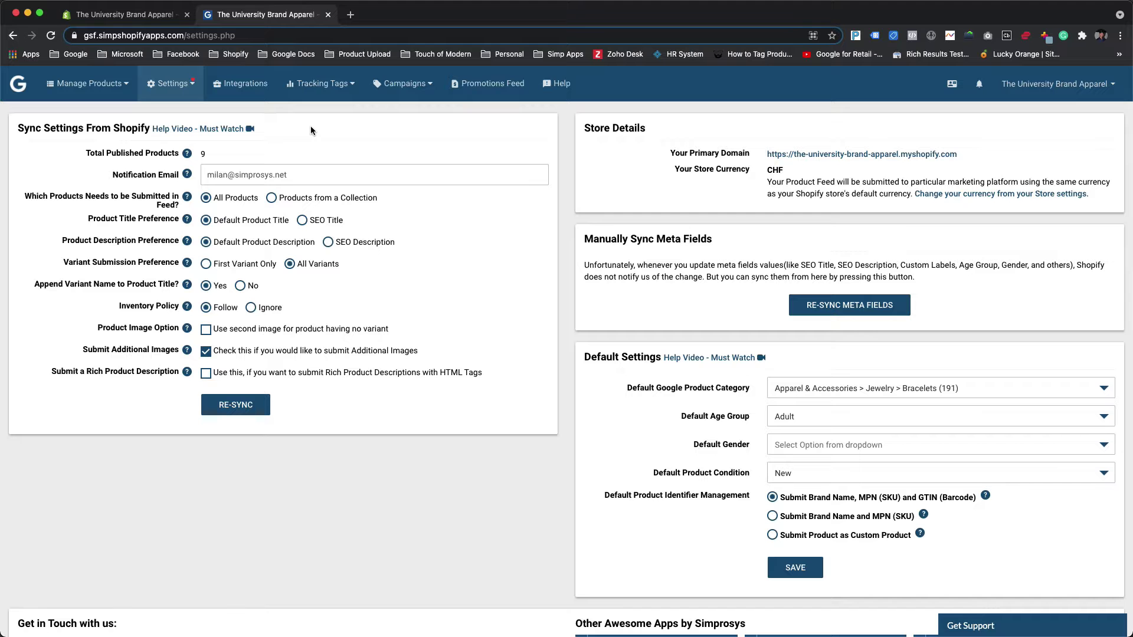
# Step: In the feed app, start a new automated feed rule for Energy Efficiency Class
pyautogui.moveTo(201, 99)
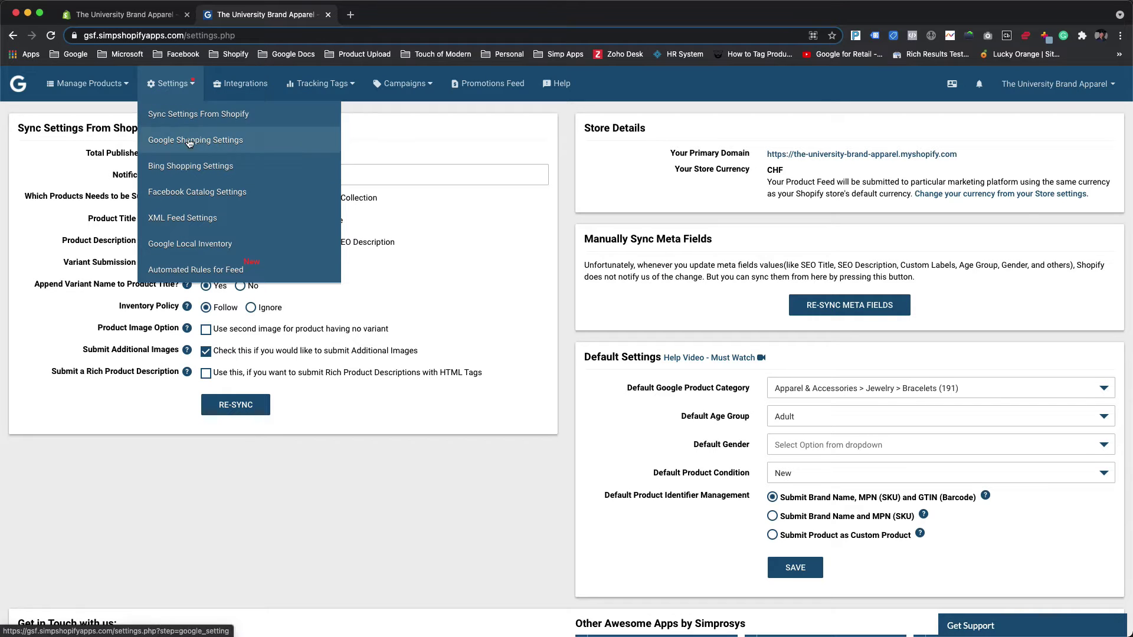
pyautogui.click(198, 270)
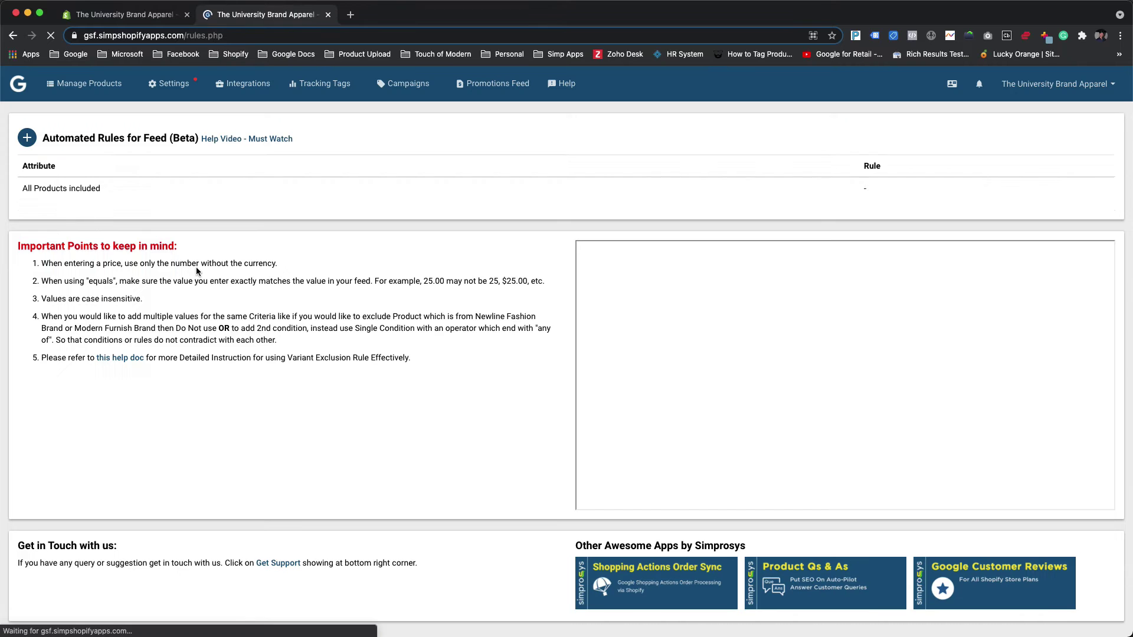
pyautogui.click(33, 147)
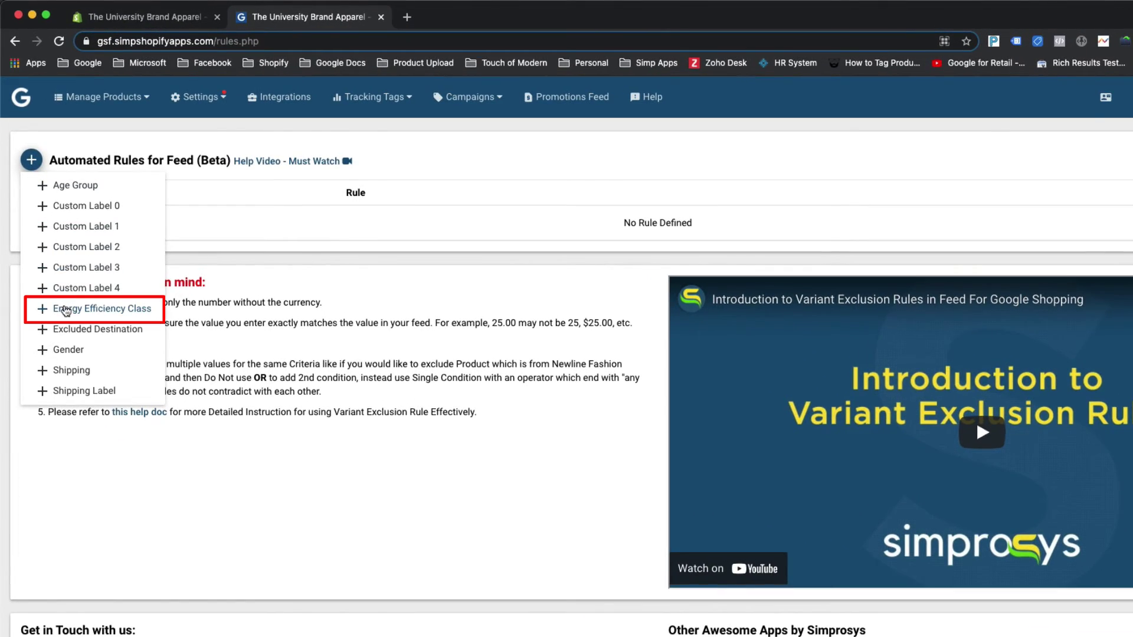
pyautogui.click(68, 309)
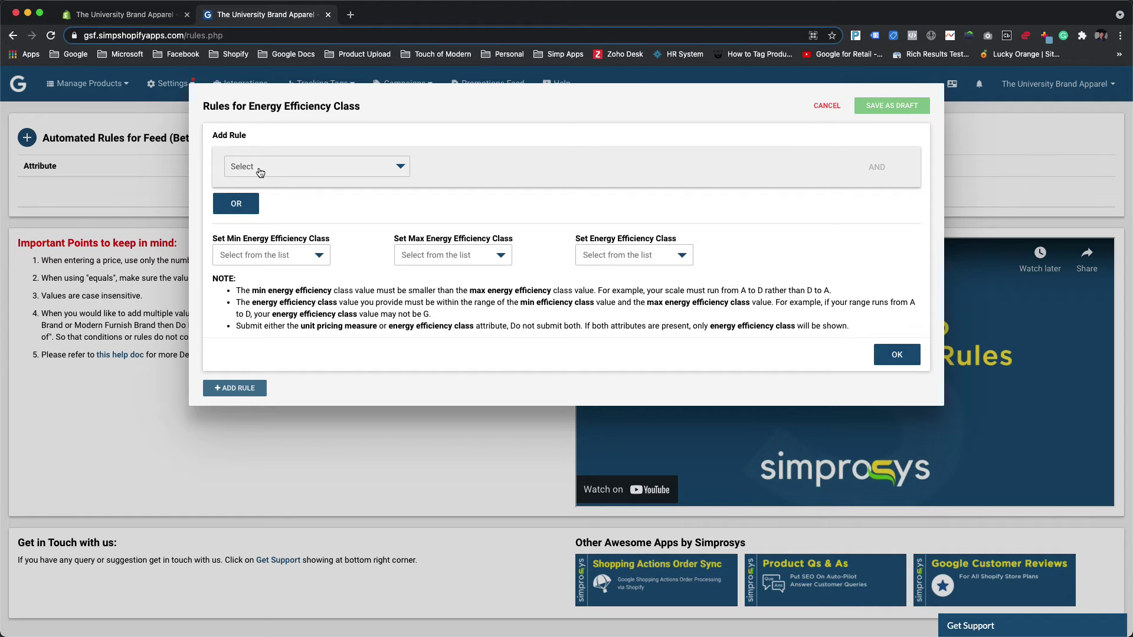
# Step: Set the rule's condition to Product Title contains any of Refrigerator and Dishwasher, with each value on its own line
pyautogui.click(259, 173)
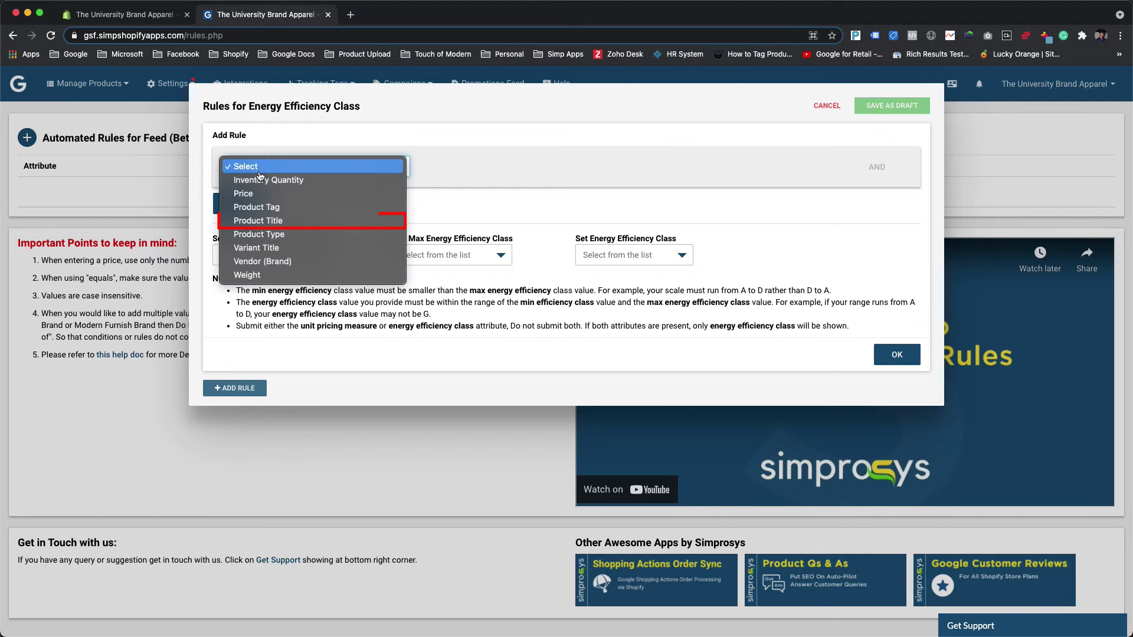
pyautogui.click(257, 223)
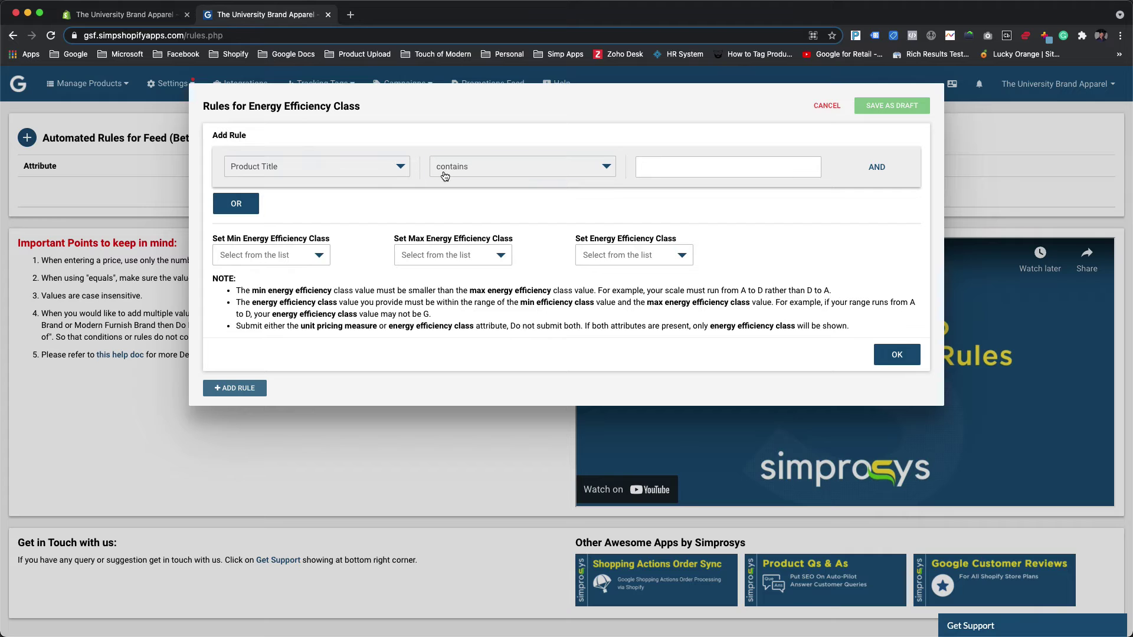
pyautogui.click(445, 177)
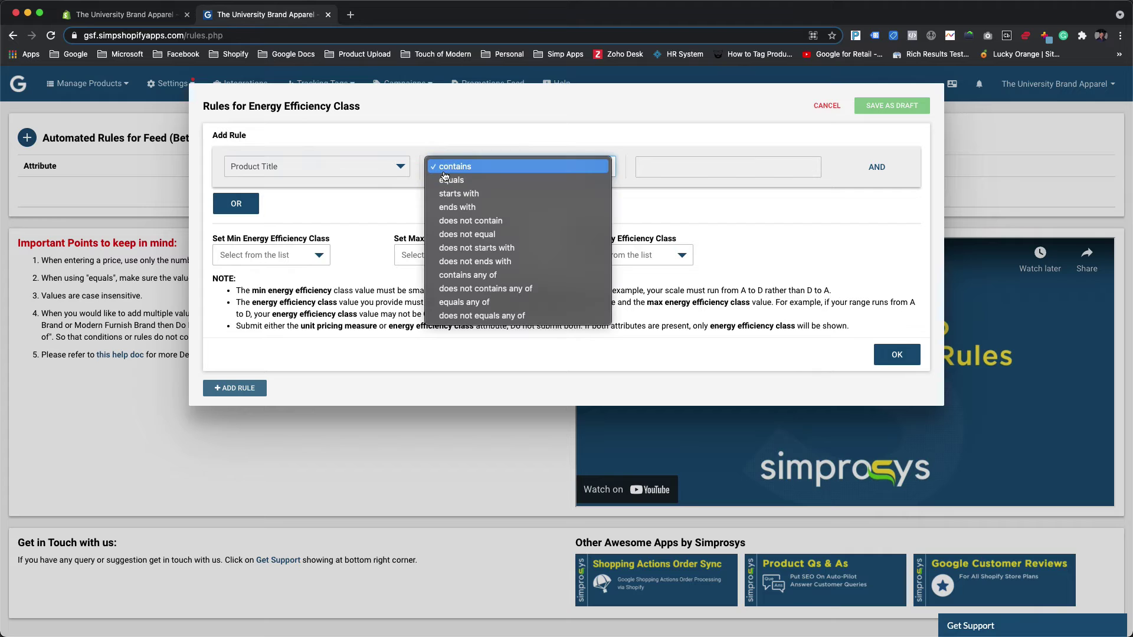
pyautogui.click(459, 280)
pyautogui.click(708, 171)
pyautogui.write('Refrigerator')
pyautogui.press('Return')
pyautogui.write('Dishwashe')
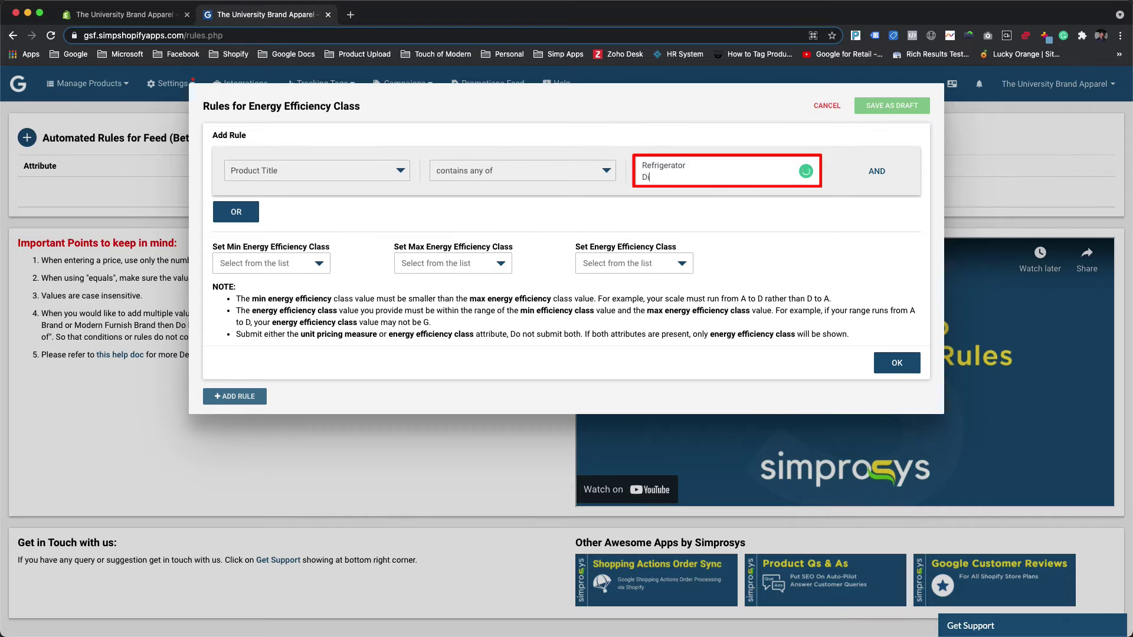
pyautogui.write('r')
pyautogui.click(664, 199)
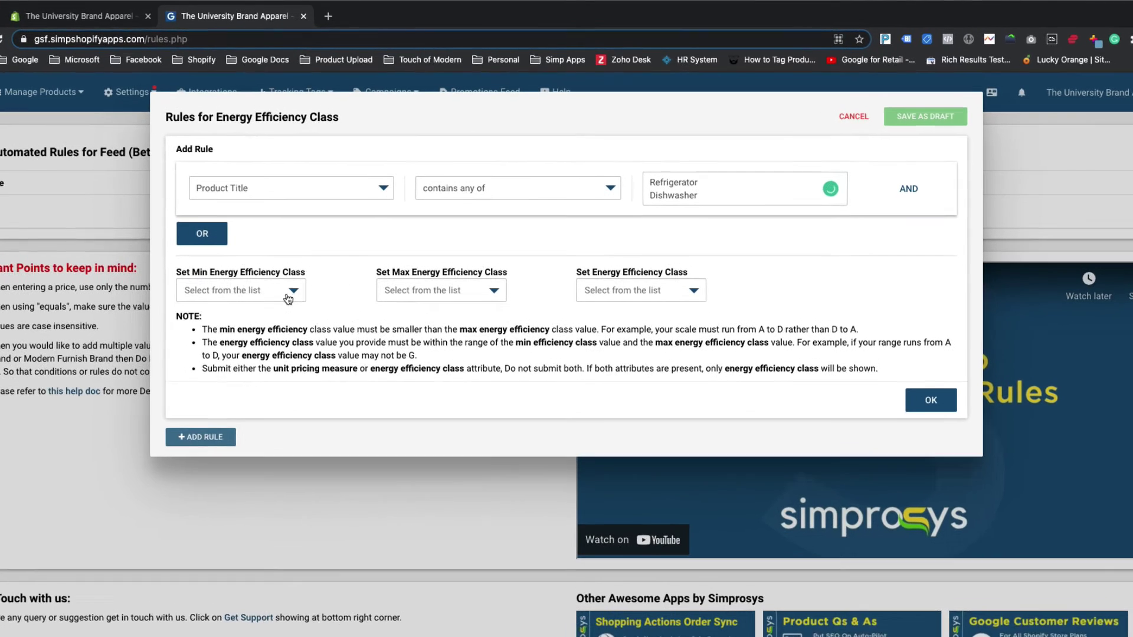
# Step: Set the rule's minimum energy efficiency class to A+++, the maximum to A+ and the energy efficiency class to A++
pyautogui.click(348, 262)
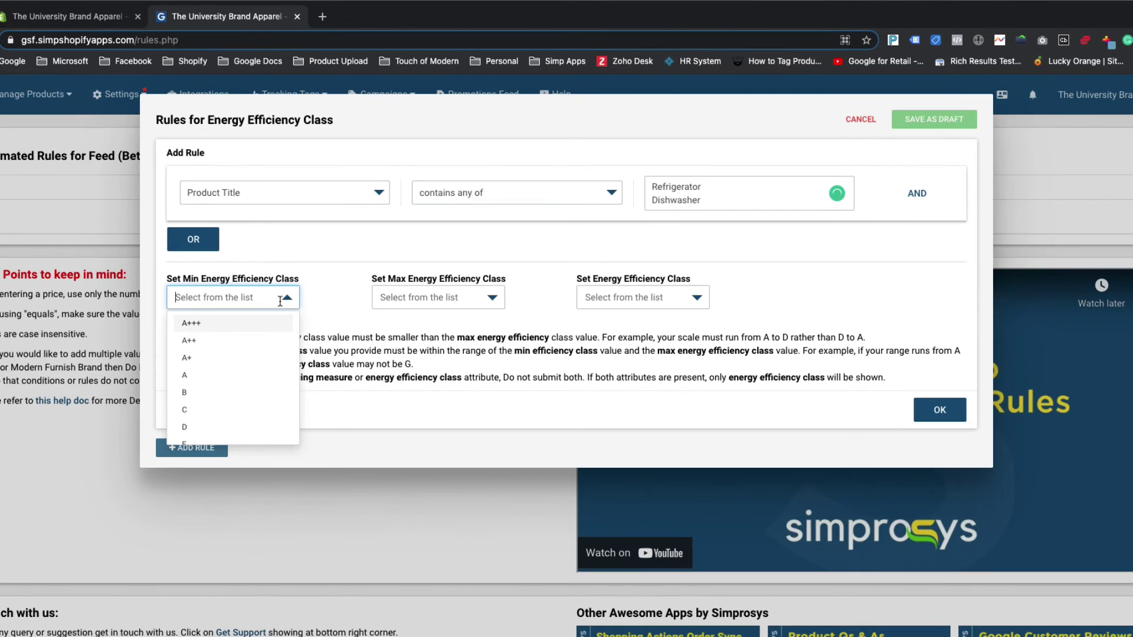
pyautogui.click(247, 322)
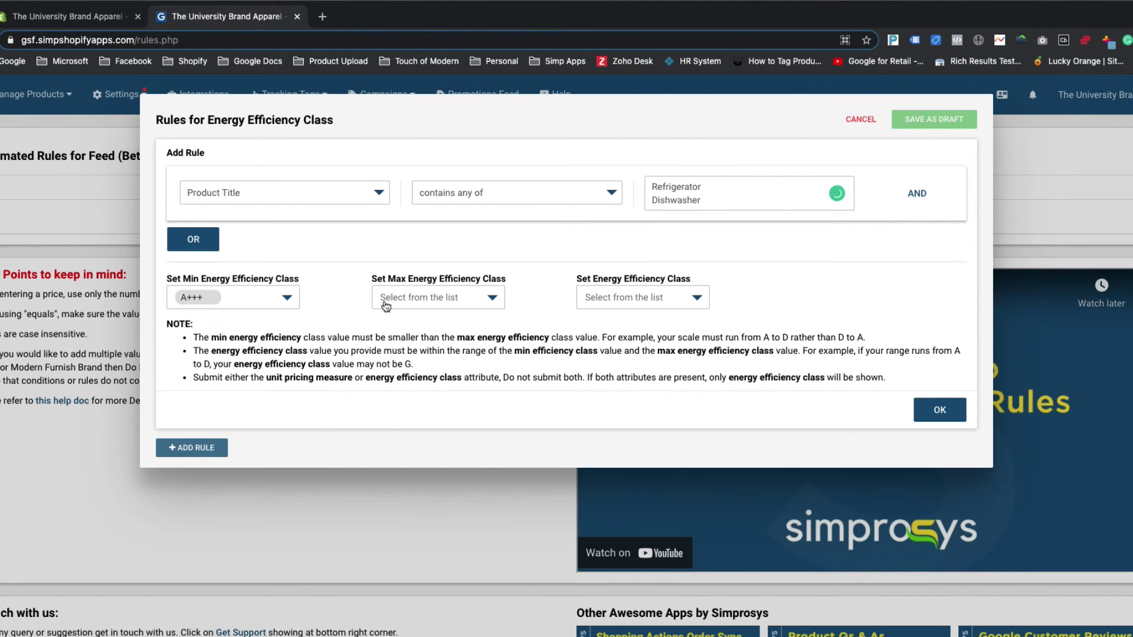
pyautogui.click(400, 302)
pyautogui.click(392, 357)
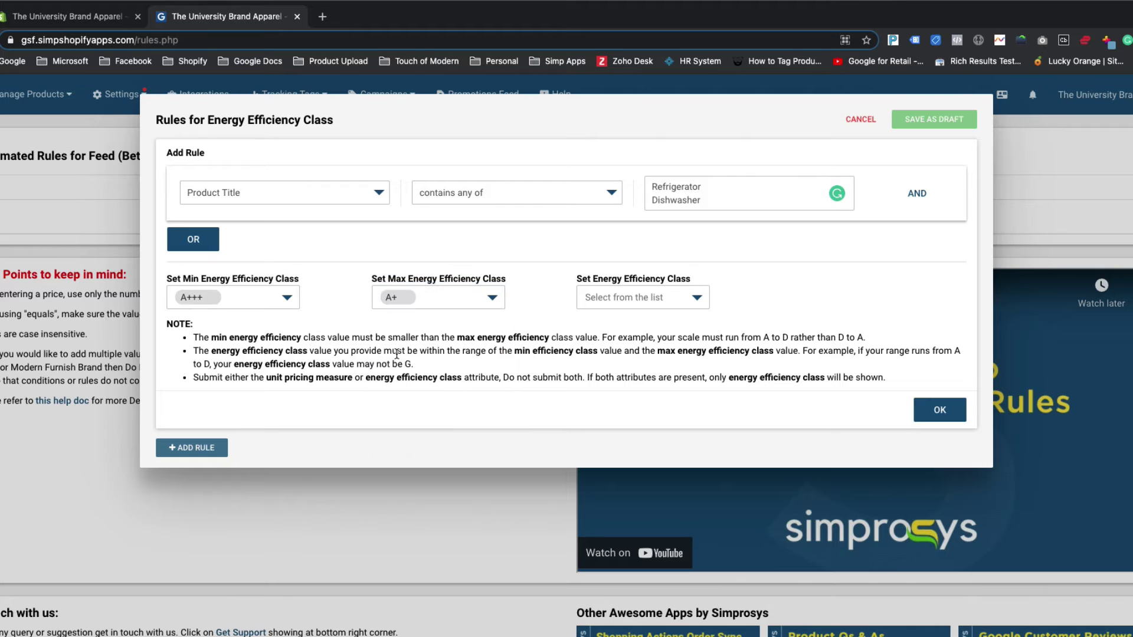
pyautogui.click(613, 301)
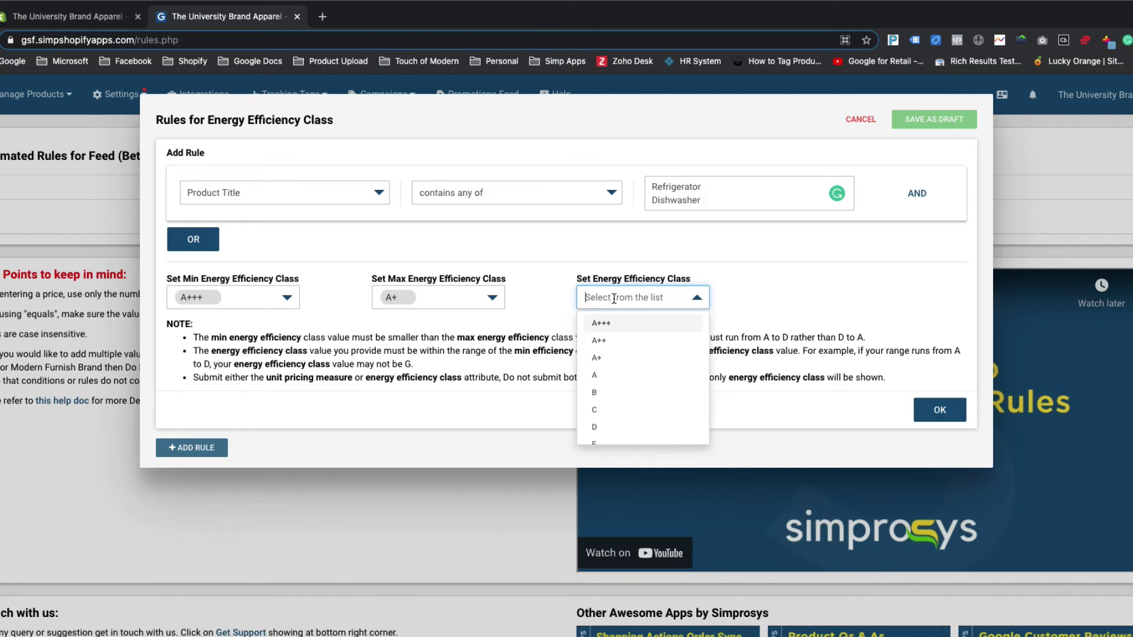
pyautogui.click(604, 340)
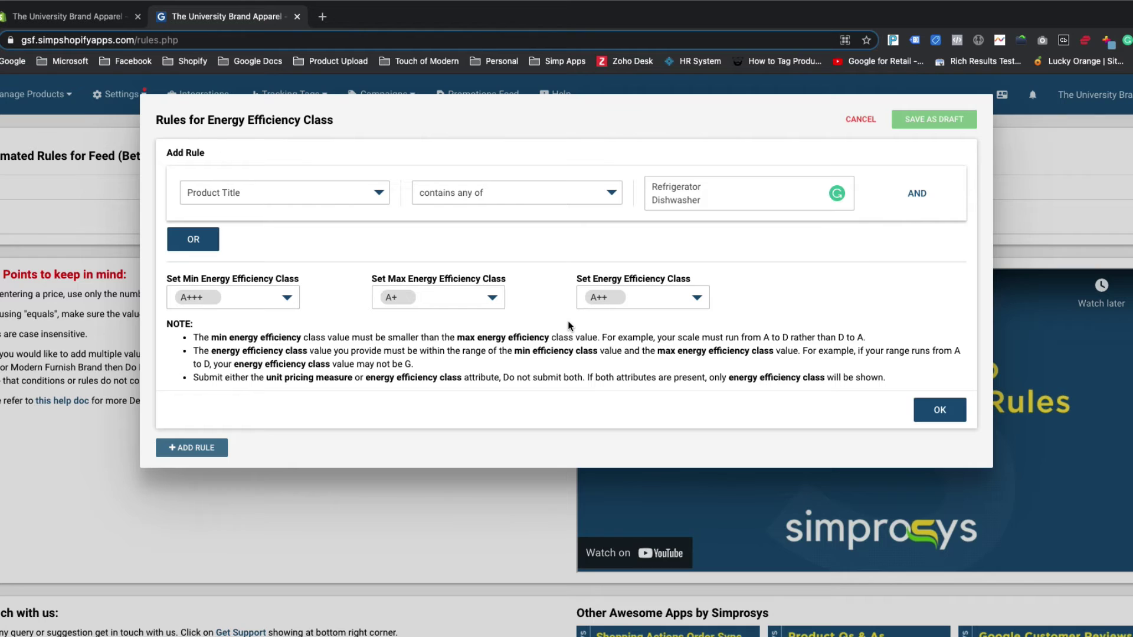
# Step: Confirm the first rule and add a second one with the condition Product Type equals Washing Machines
pyautogui.click(942, 412)
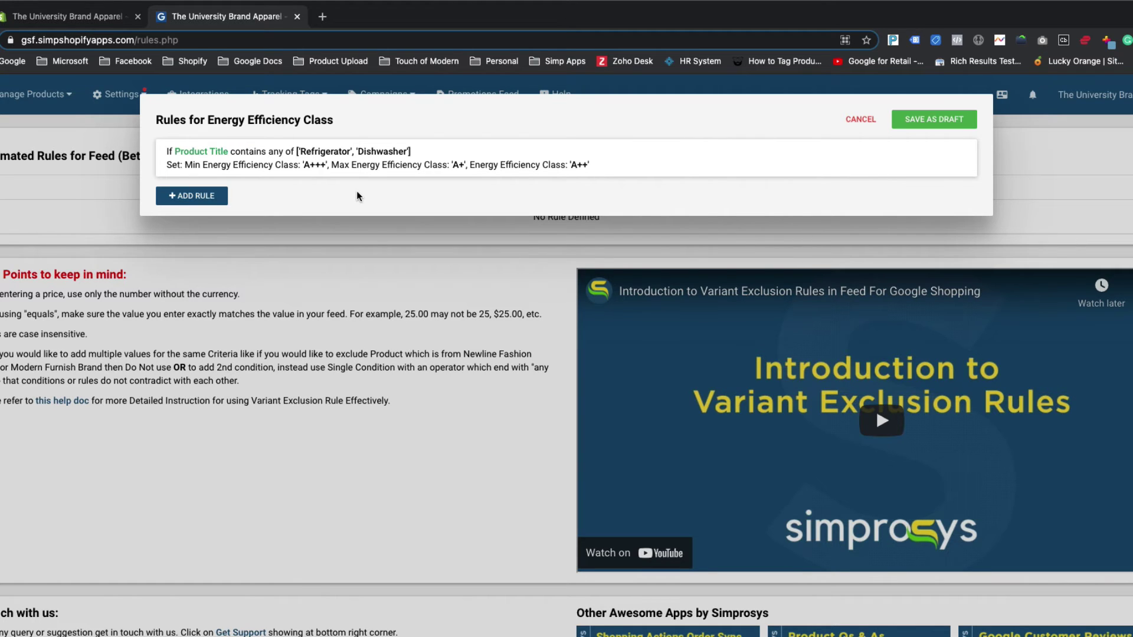
pyautogui.click(220, 198)
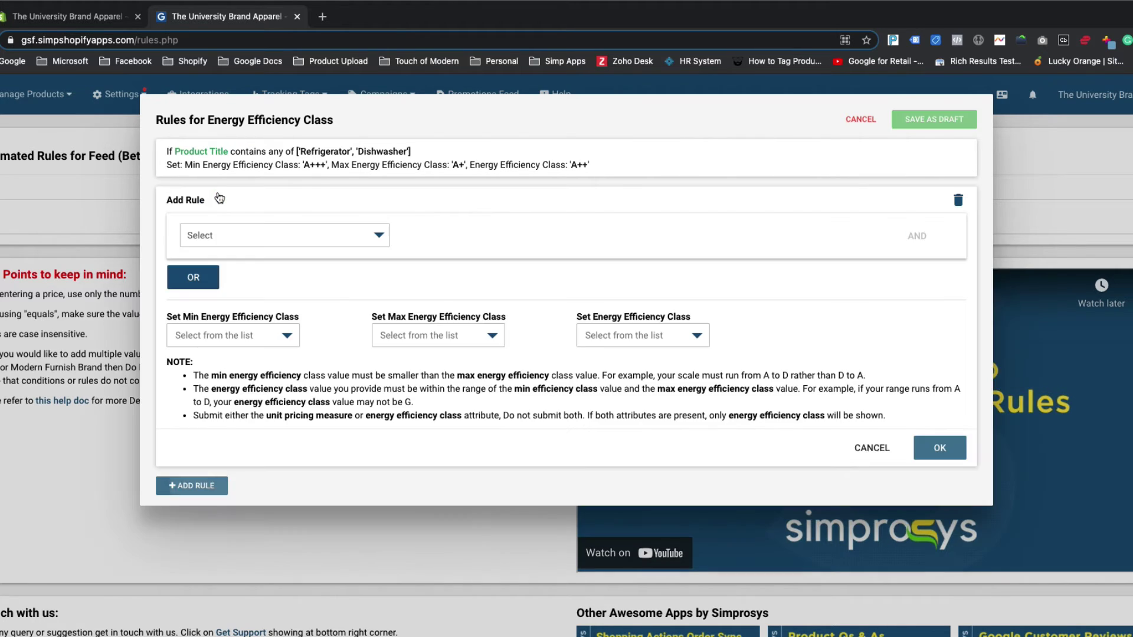
pyautogui.click(263, 231)
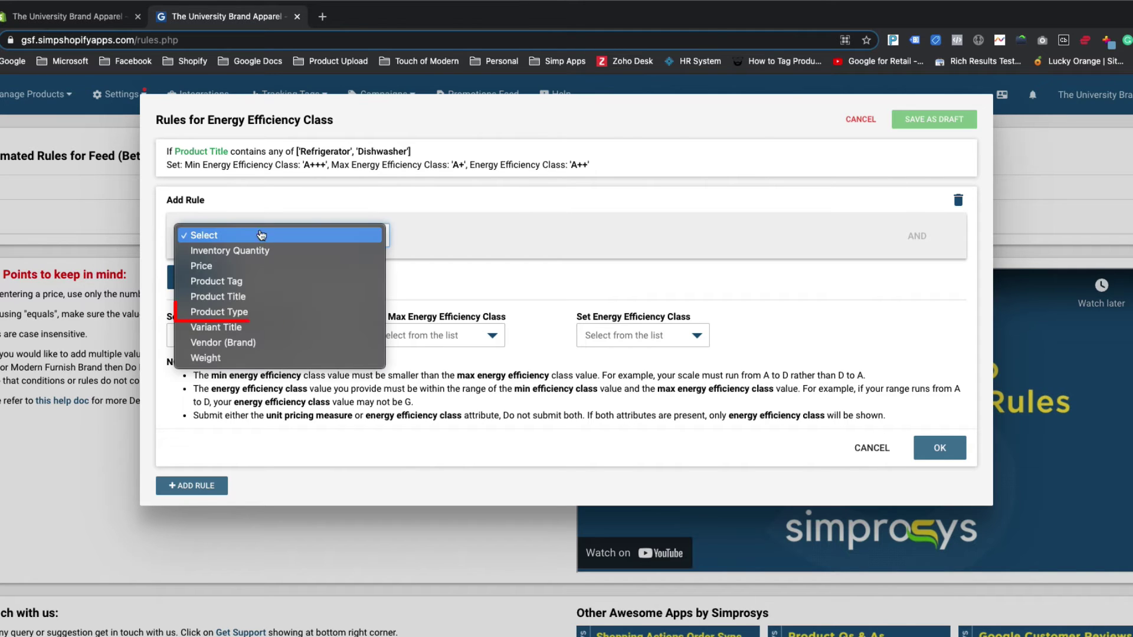
pyautogui.click(237, 313)
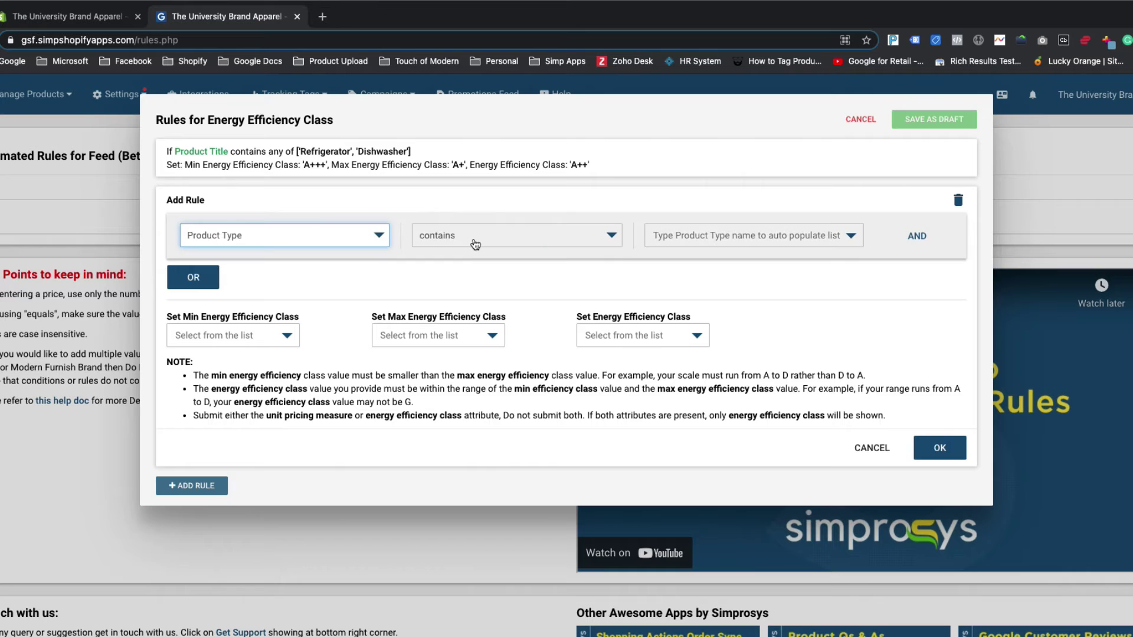
pyautogui.click(473, 242)
pyautogui.click(619, 238)
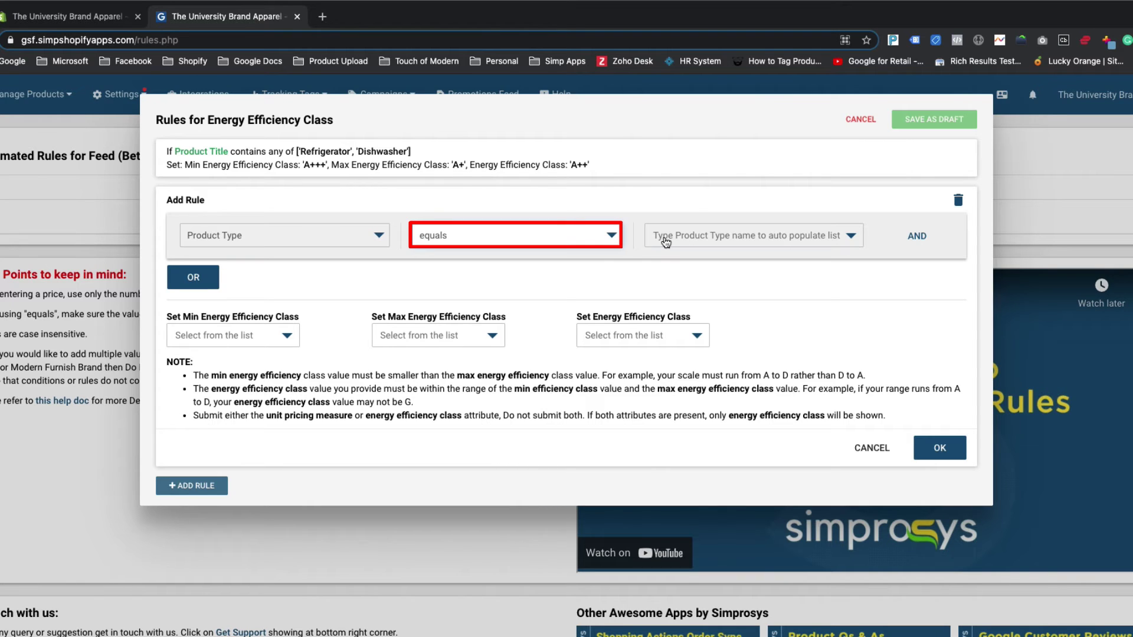
pyautogui.click(666, 239)
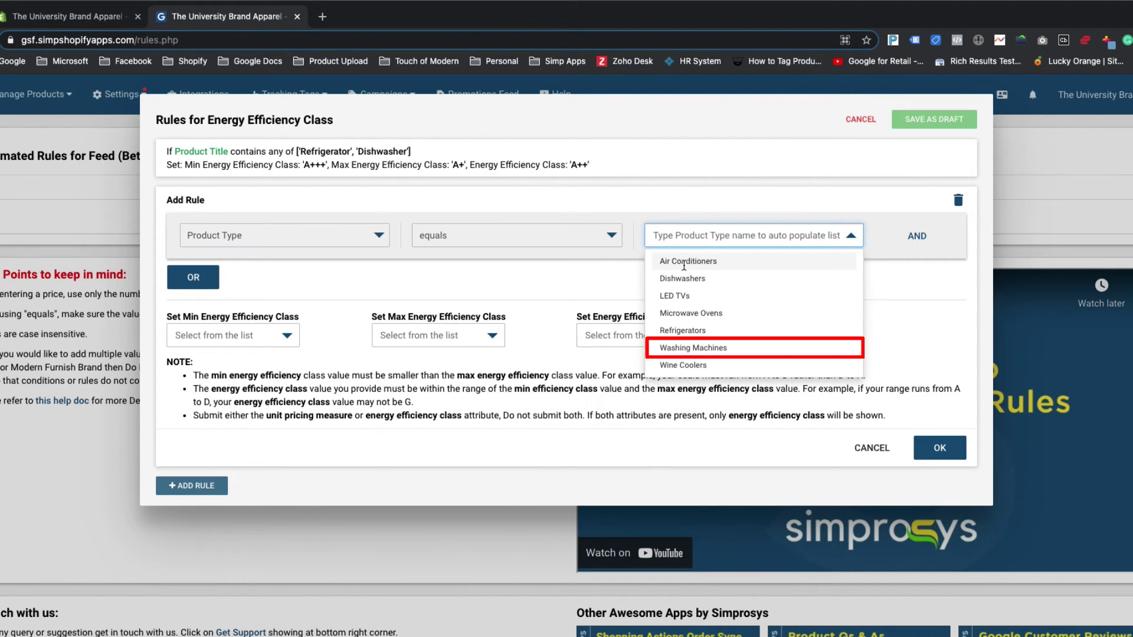
pyautogui.click(690, 349)
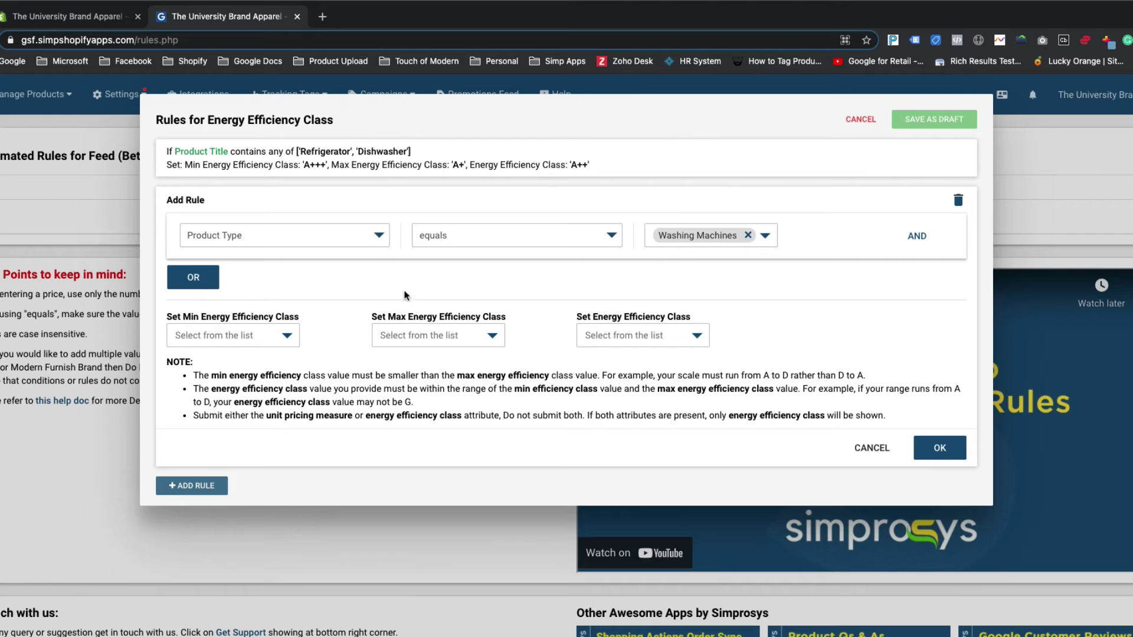
# Step: Set the Washing Machines rule's minimum energy efficiency class to A+, maximum to B and class to A, and confirm the rule
pyautogui.click(279, 337)
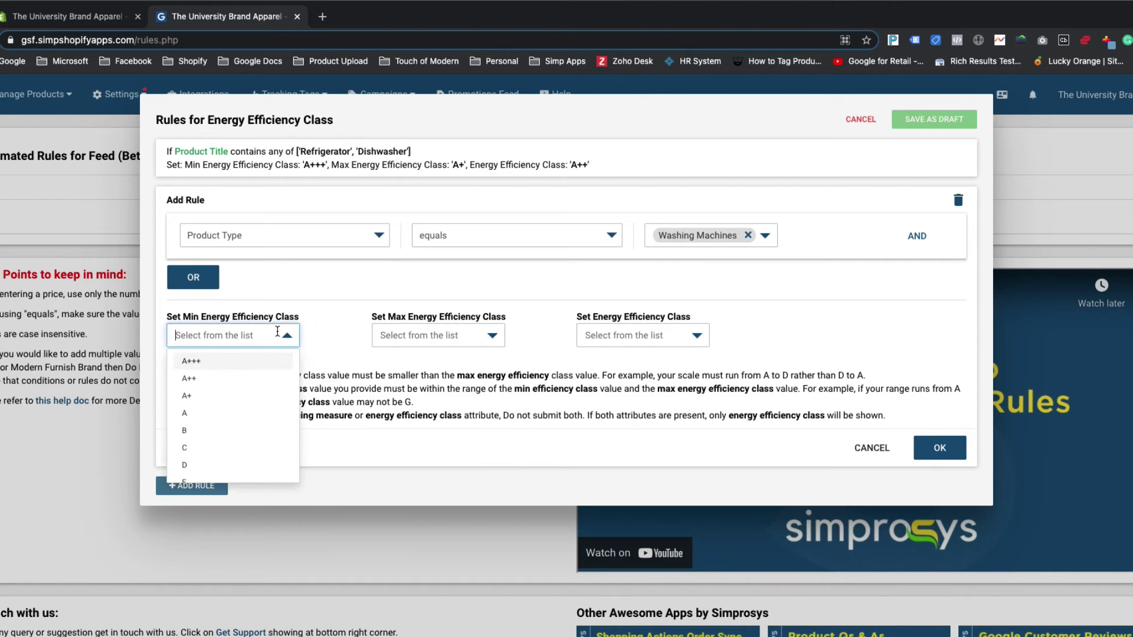
pyautogui.click(208, 400)
pyautogui.click(464, 340)
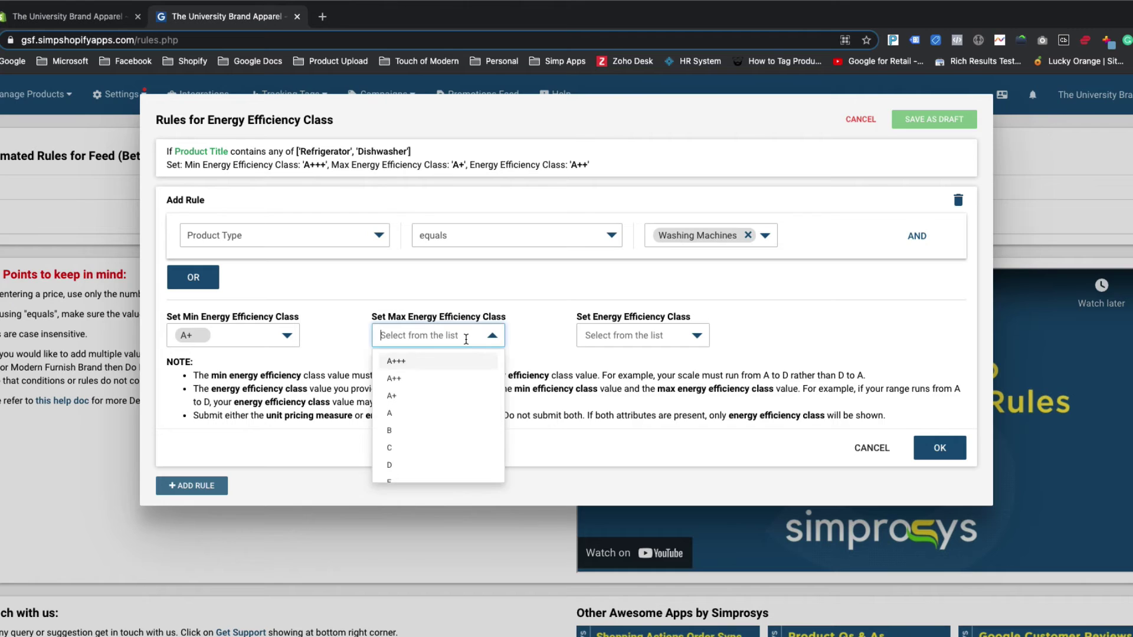
pyautogui.click(425, 430)
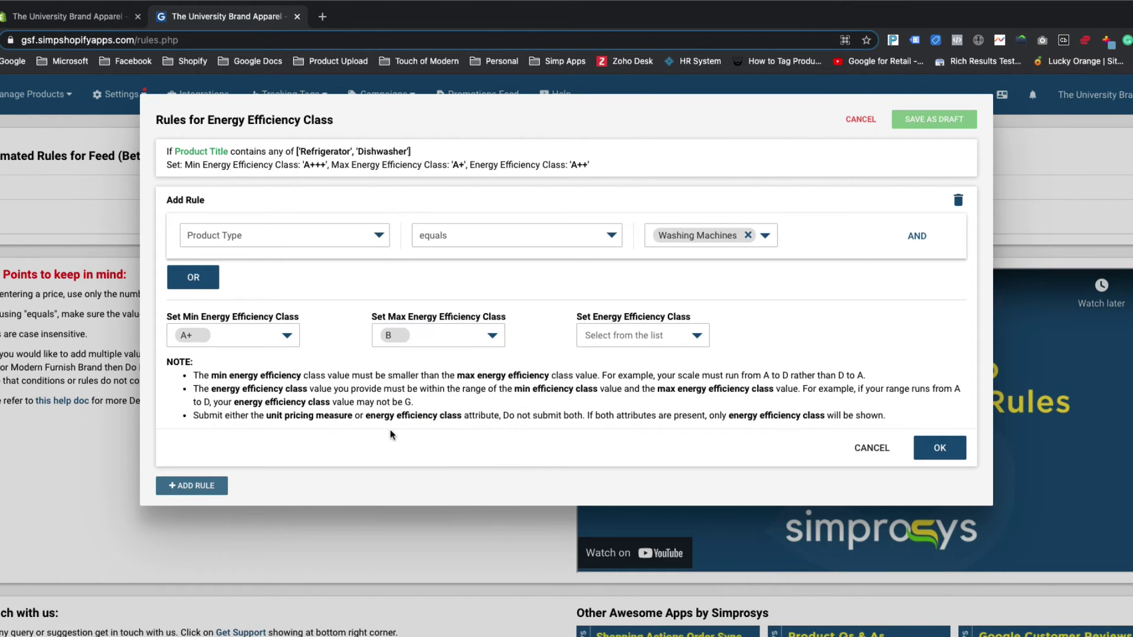
pyautogui.click(620, 336)
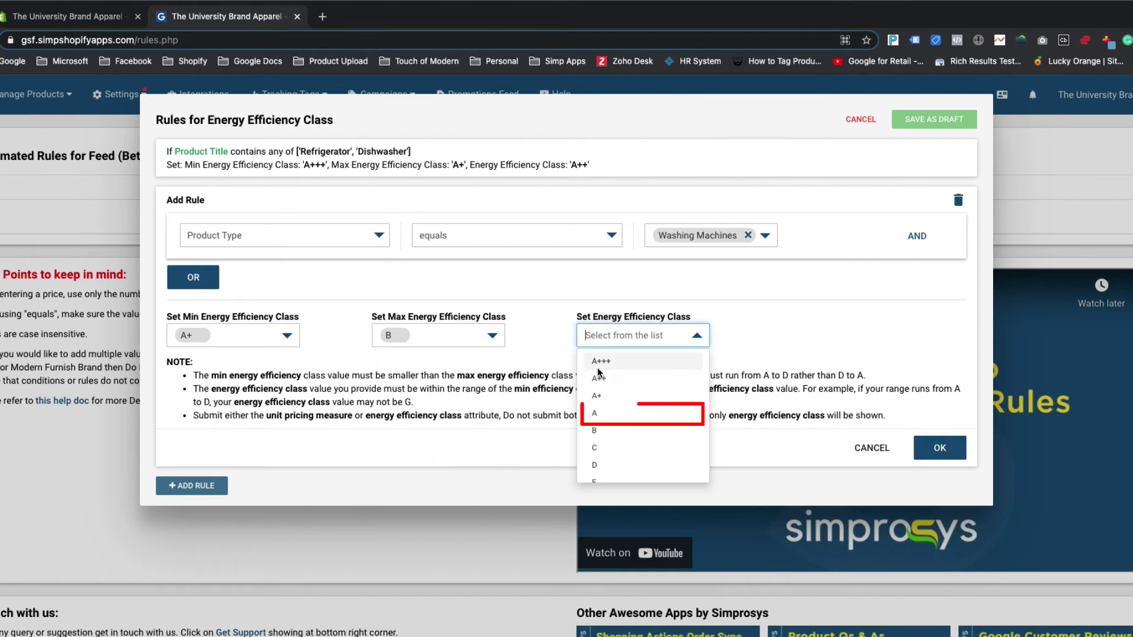
pyautogui.click(596, 412)
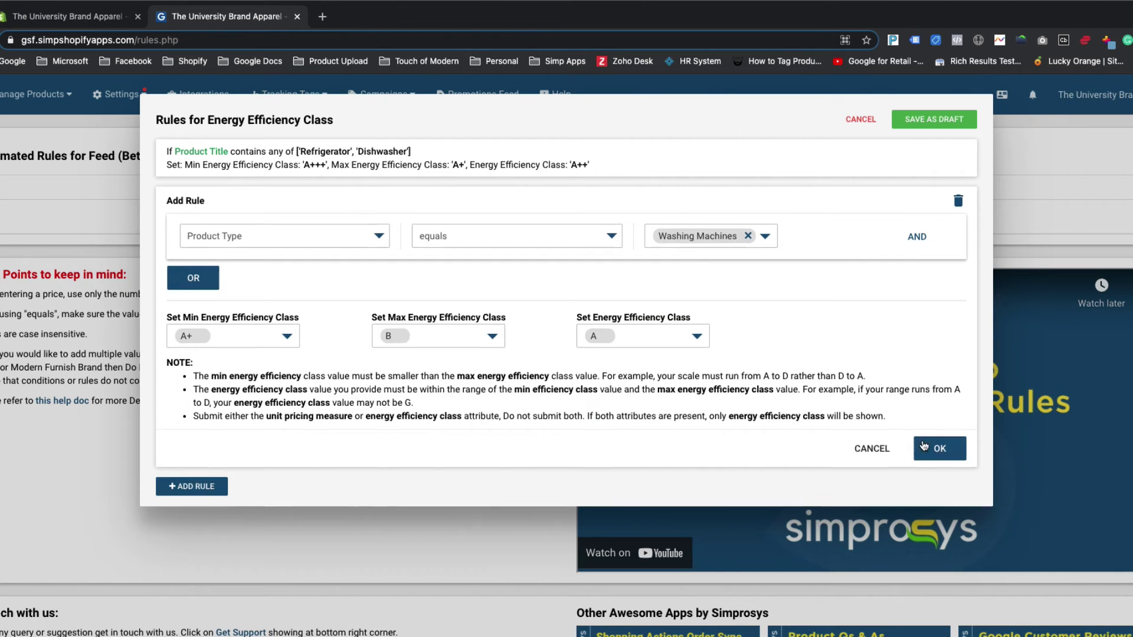
pyautogui.click(929, 449)
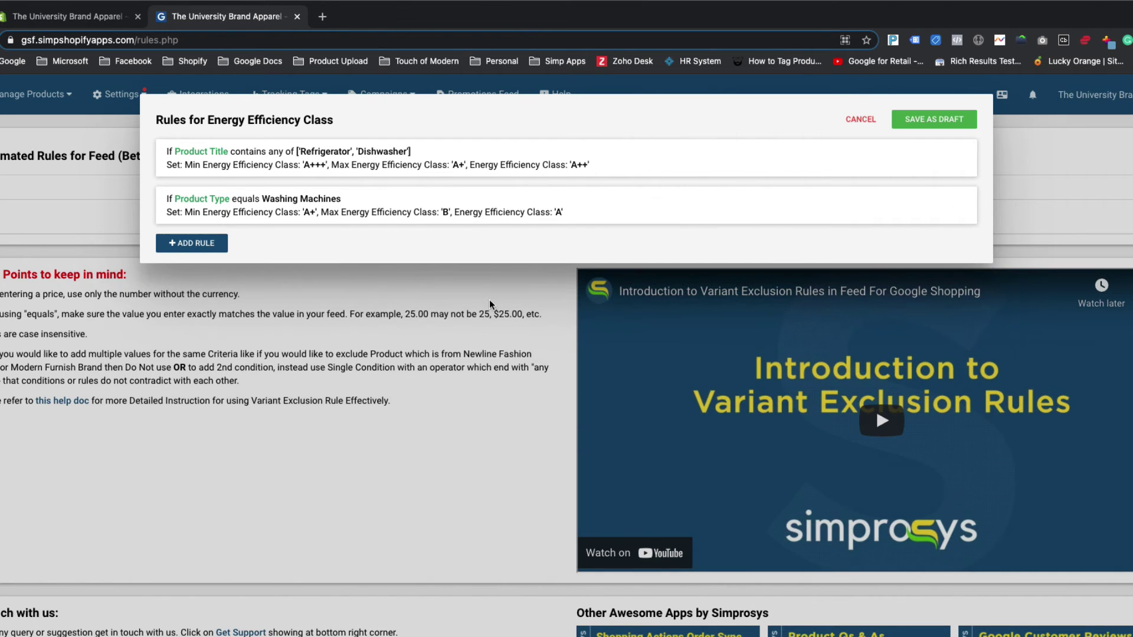
# Step: Add a third rule with the condition Product Type equals Air Conditioners
pyautogui.click(218, 245)
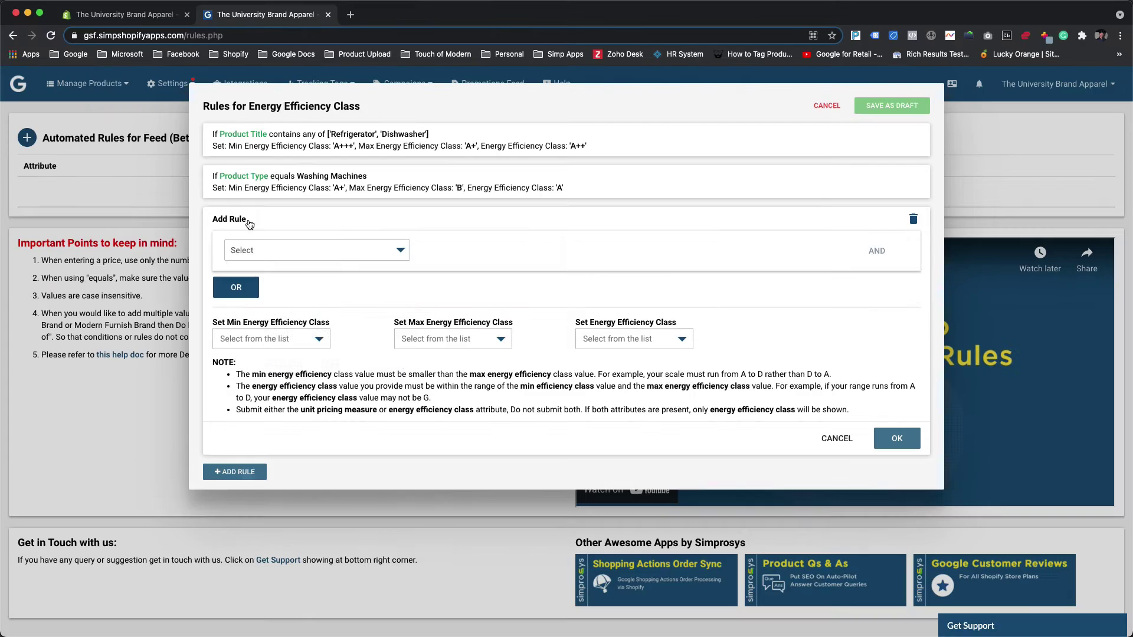
pyautogui.click(284, 283)
pyautogui.click(516, 283)
pyautogui.click(469, 294)
pyautogui.click(707, 282)
pyautogui.click(690, 312)
# Step: Set the Air Conditioners rule's minimum energy efficiency class to A, maximum to C and class to B, and confirm the rule
pyautogui.click(271, 339)
pyautogui.click(236, 408)
pyautogui.click(452, 339)
pyautogui.click(413, 438)
pyautogui.click(626, 338)
pyautogui.click(592, 423)
pyautogui.click(897, 438)
# Step: Add a fourth rule with the condition Vendor (Brand) equals Wine Master
pyautogui.click(235, 254)
pyautogui.click(317, 292)
pyautogui.click(248, 385)
pyautogui.click(522, 292)
pyautogui.click(469, 313)
pyautogui.click(720, 292)
pyautogui.click(669, 330)
# Step: Set the Wine Master rule's minimum energy efficiency class to B, maximum to D and class to C, and confirm the rule
pyautogui.click(271, 381)
pyautogui.click(236, 464)
pyautogui.click(452, 381)
pyautogui.click(413, 494)
pyautogui.click(626, 380)
pyautogui.click(592, 479)
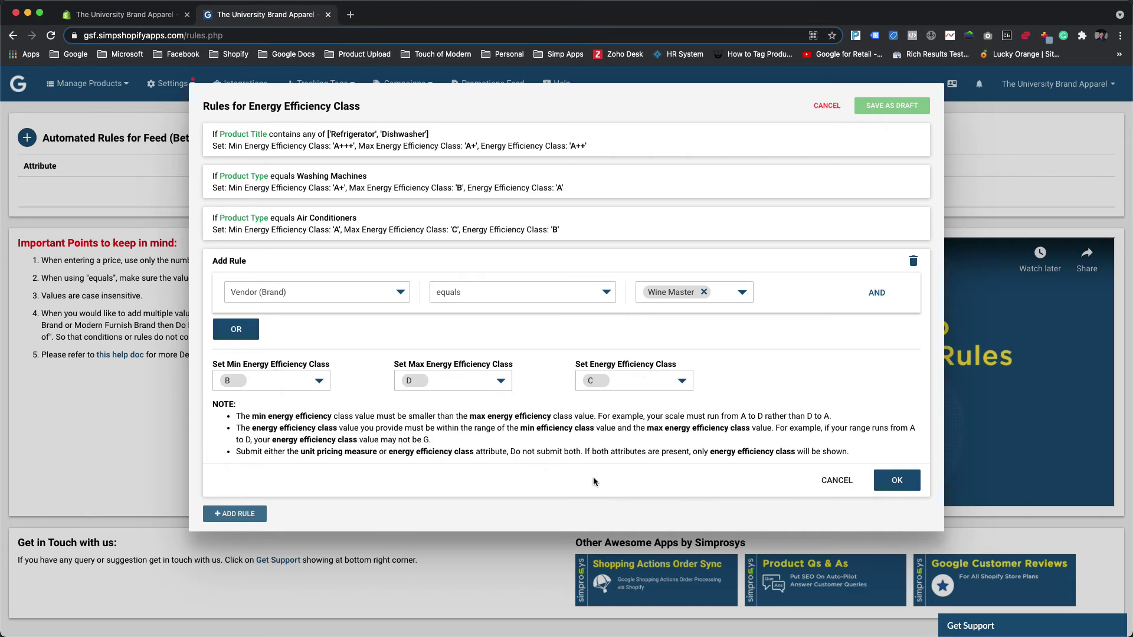
pyautogui.click(897, 479)
# Step: Add a fifth rule with the condition Product Tag equals Energy_efficiency_Class_G, entering the tag as a new value
pyautogui.click(234, 296)
pyautogui.click(317, 334)
pyautogui.click(252, 384)
pyautogui.click(523, 334)
pyautogui.click(470, 355)
pyautogui.click(690, 334)
pyautogui.write('Energy_efficiency_Class_G')
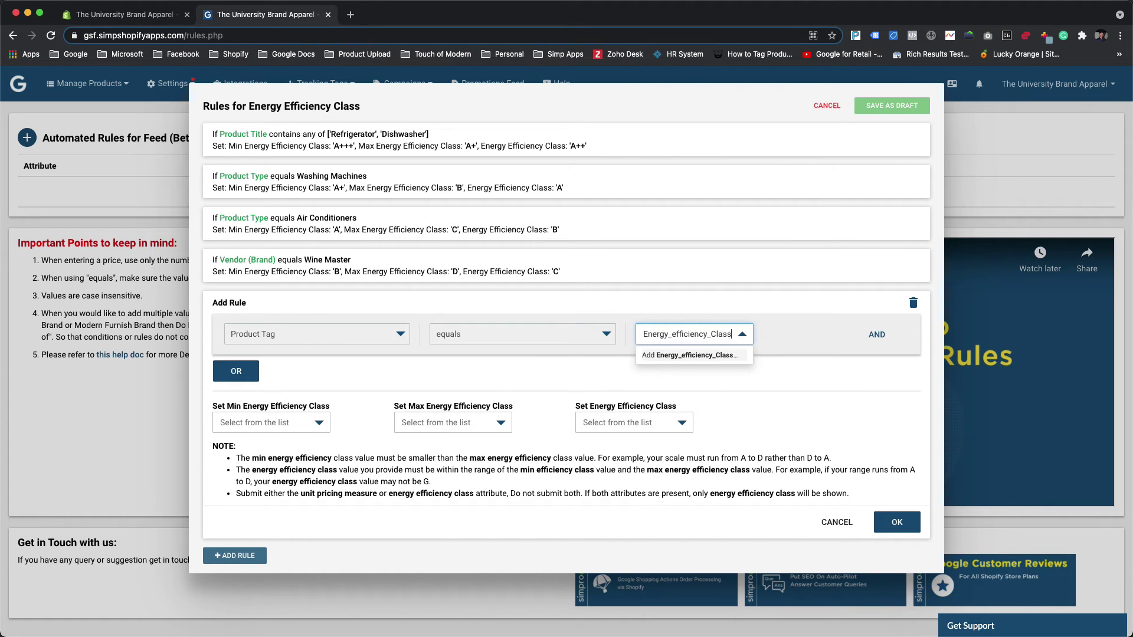
pyautogui.click(704, 356)
# Step: Set the product tag rule's minimum energy efficiency class to F, maximum to G and class to G, and confirm the rule
pyautogui.click(271, 423)
pyautogui.click(227, 527)
pyautogui.click(452, 423)
pyautogui.click(409, 541)
pyautogui.click(625, 423)
pyautogui.scroll(-1, 591, 539)
pyautogui.click(591, 542)
pyautogui.click(897, 522)
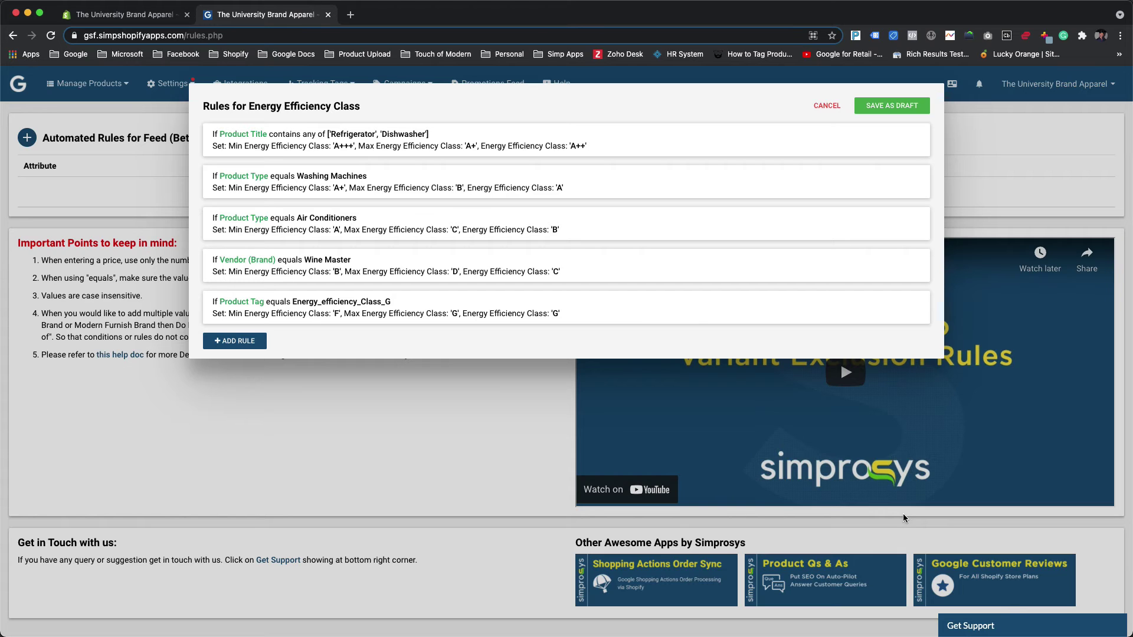
# Step: Save the energy efficiency class rules as a draft and apply the draft rules to the feed
pyautogui.moveTo(911, 181)
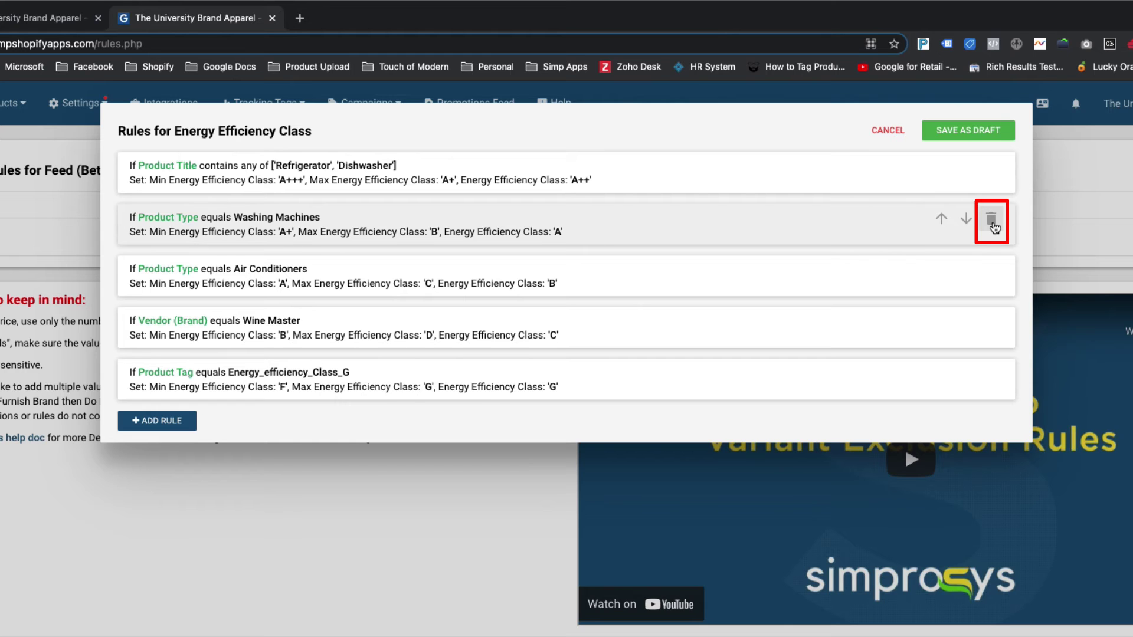
pyautogui.click(971, 129)
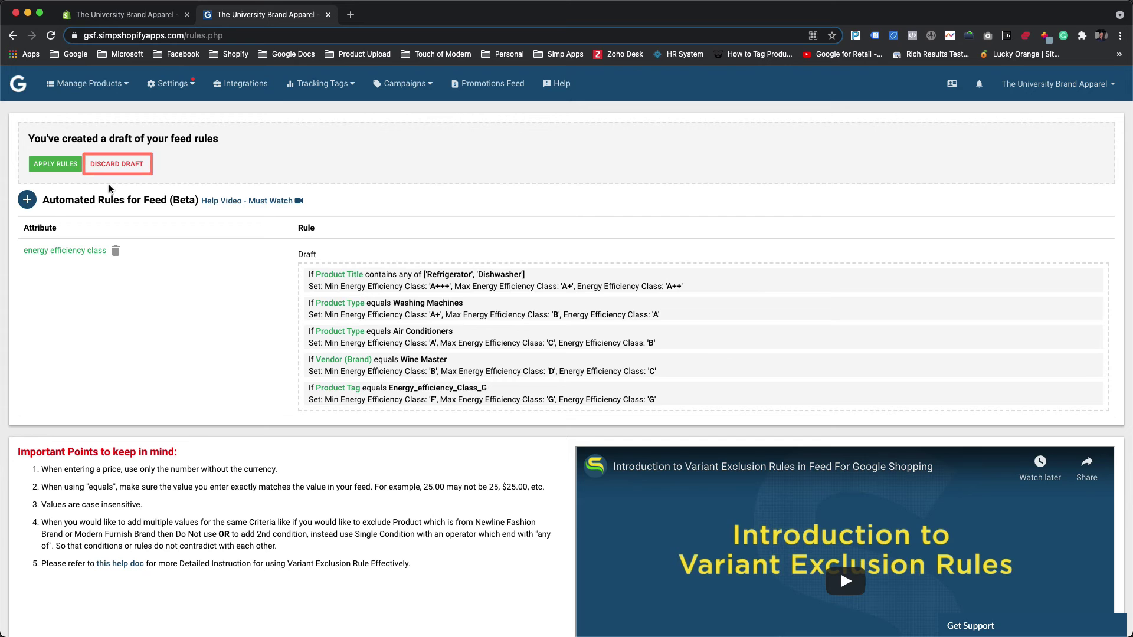
pyautogui.click(71, 165)
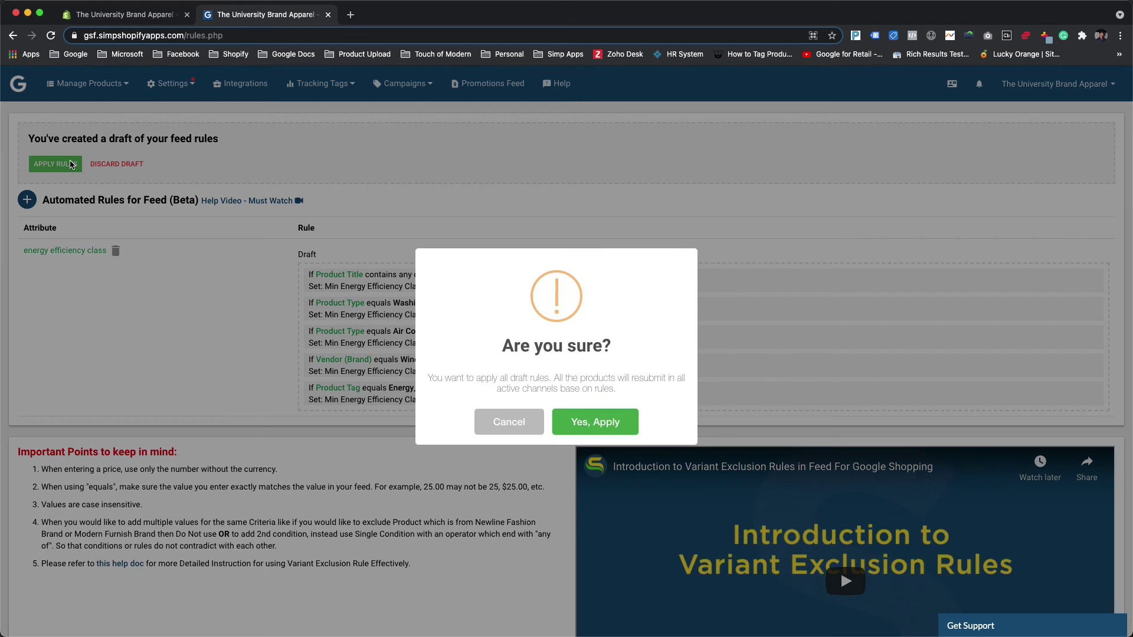
pyautogui.click(597, 423)
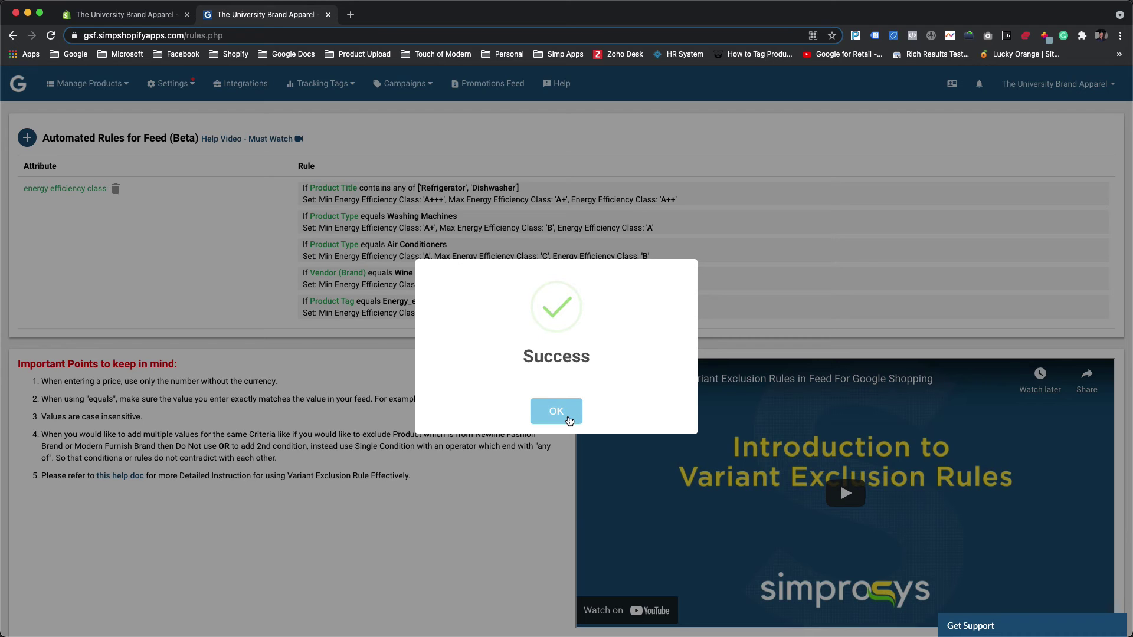
pyautogui.click(569, 420)
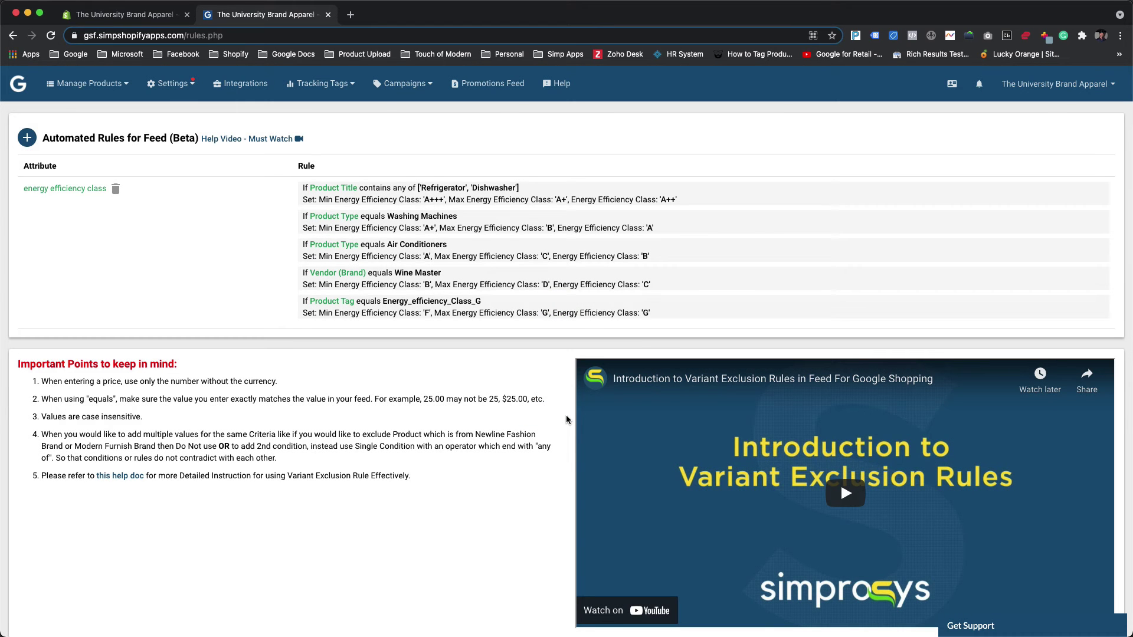
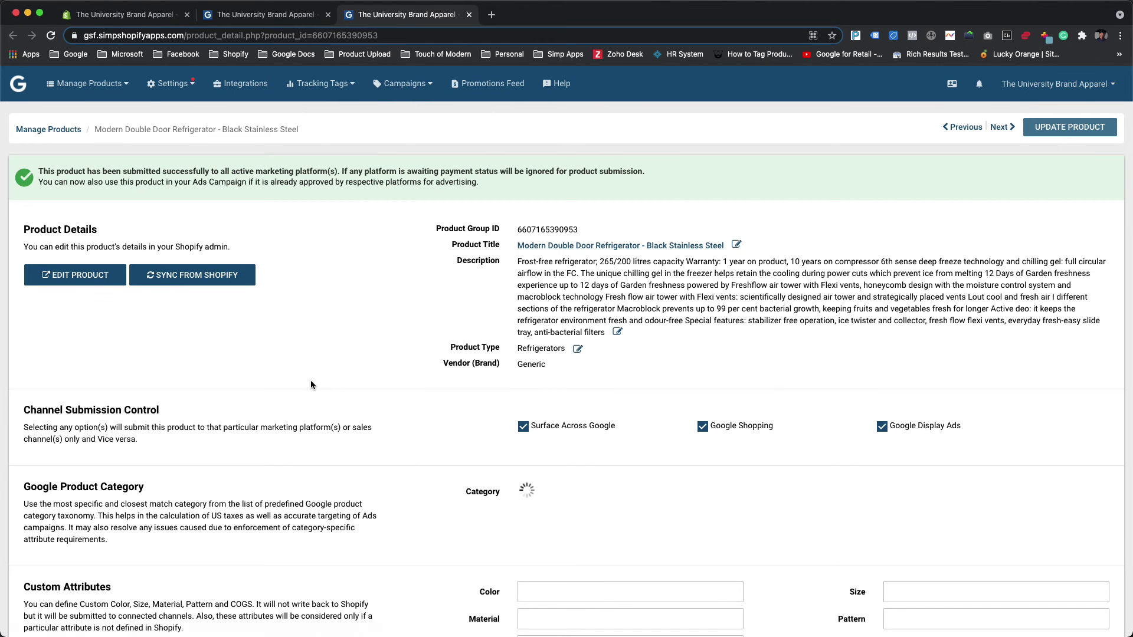
# Step: Check the Modern Double Door Refrigerator's energy efficiency attributes in Google Merchant Center, then close its pages and return to the product list
pyautogui.scroll(-1, 311, 384)
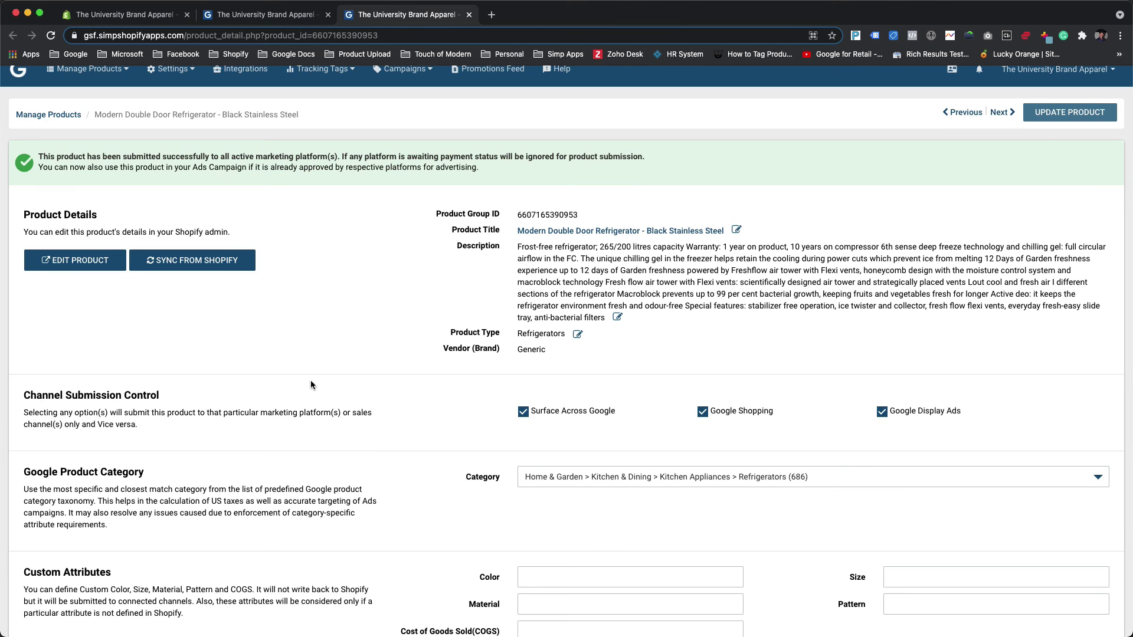
pyautogui.scroll(-5, 311, 385)
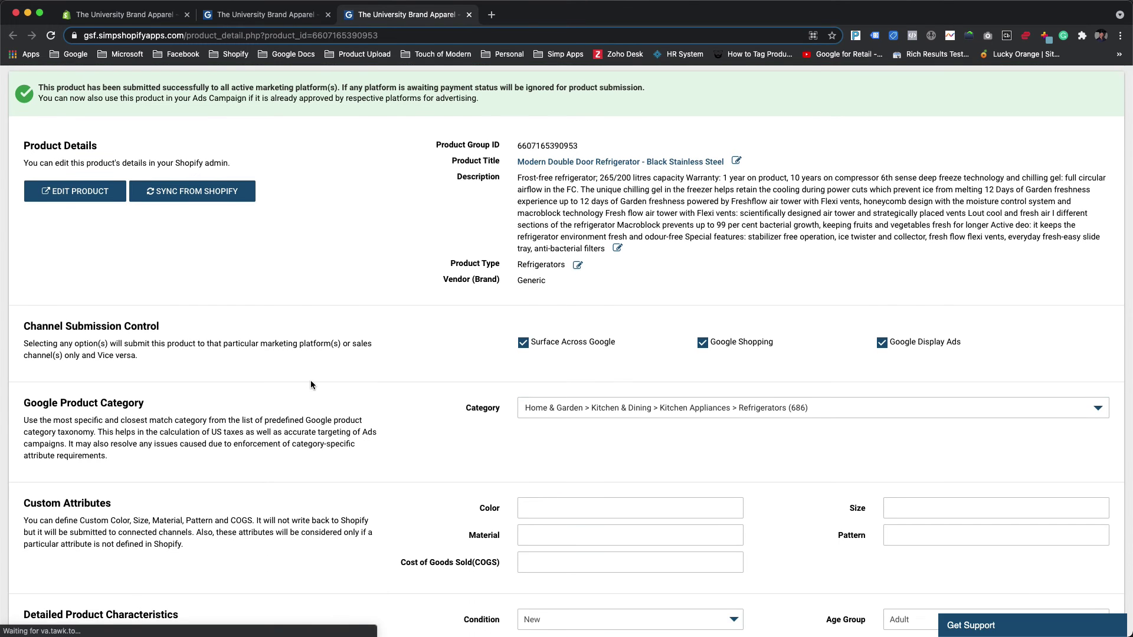
pyautogui.scroll(-10, 311, 385)
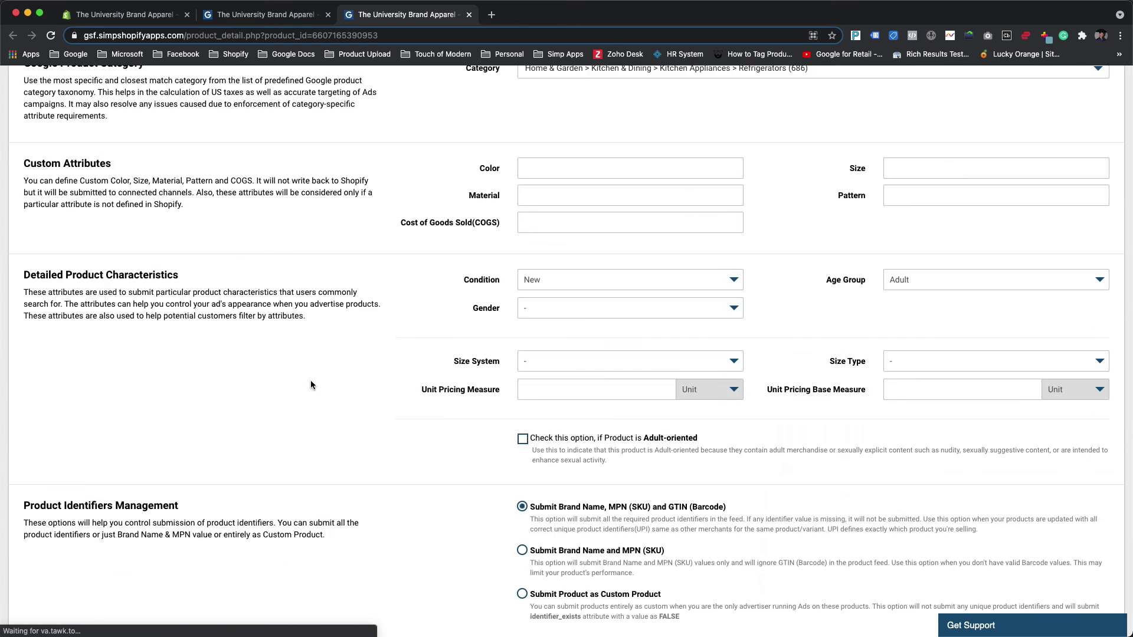
pyautogui.scroll(-1, 312, 384)
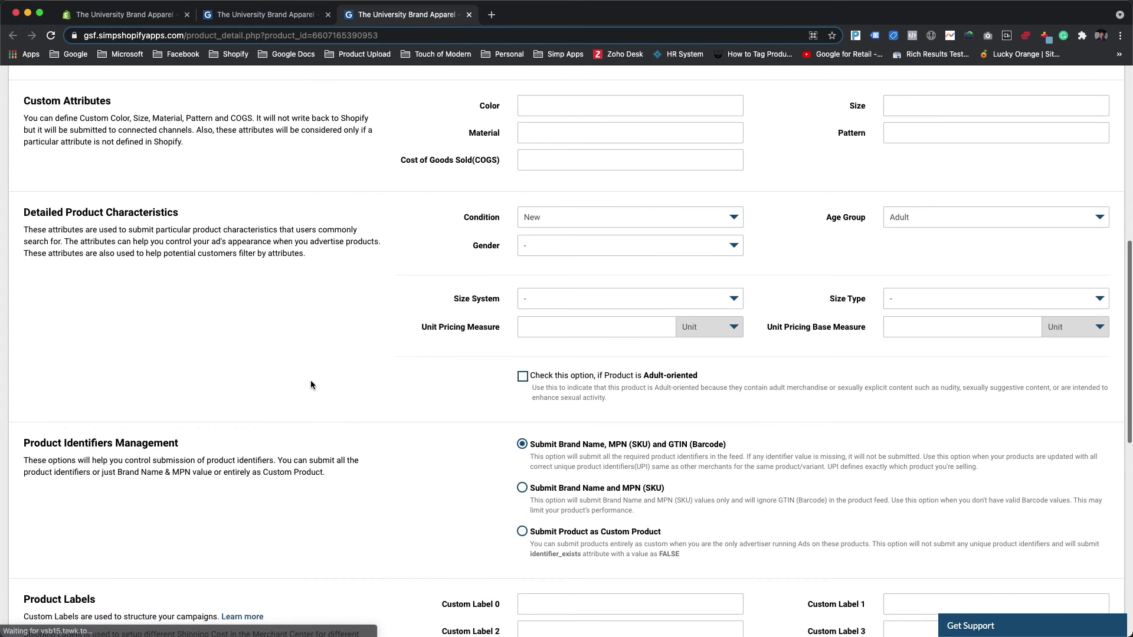
pyautogui.scroll(-15, 311, 385)
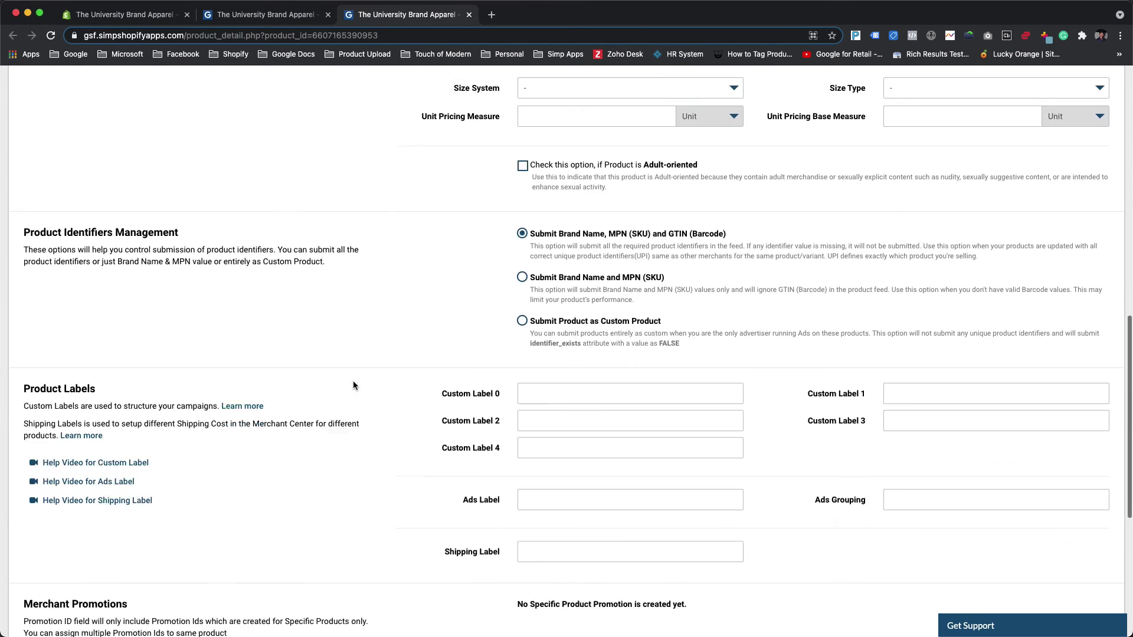
pyautogui.scroll(-4, 353, 386)
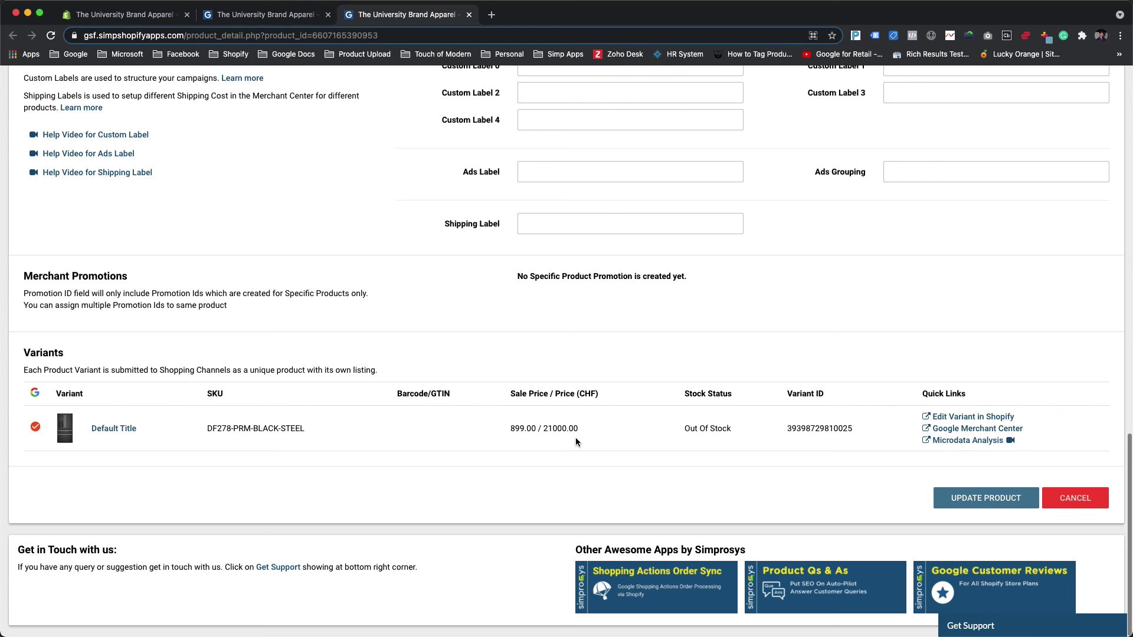
pyautogui.click(962, 430)
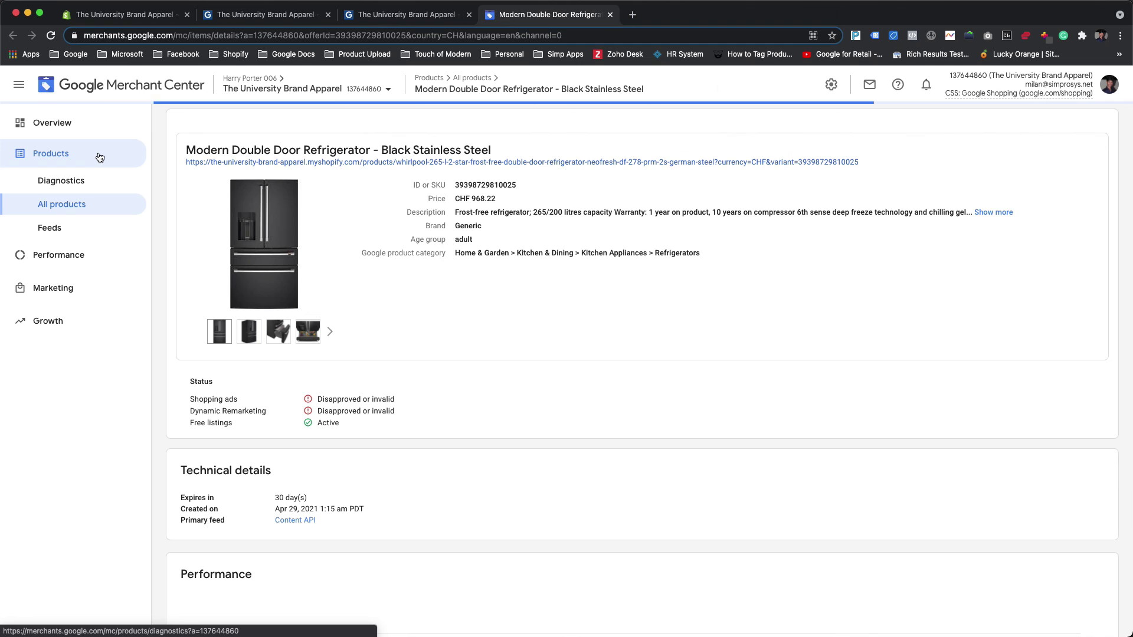
pyautogui.scroll(-10, 518, 330)
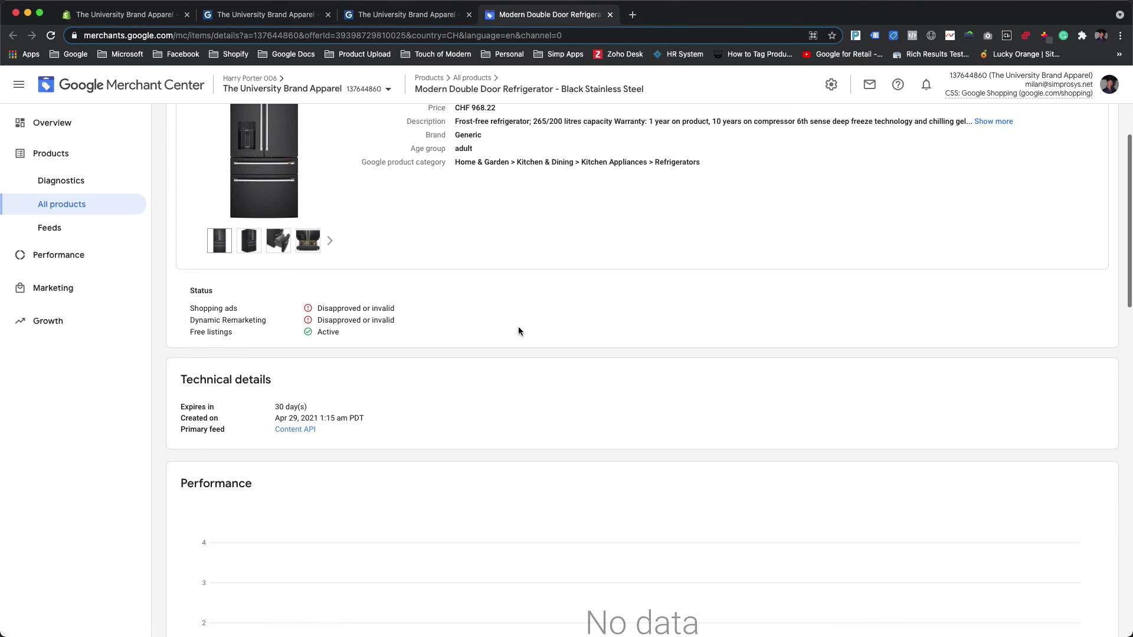
pyautogui.scroll(-15, 518, 327)
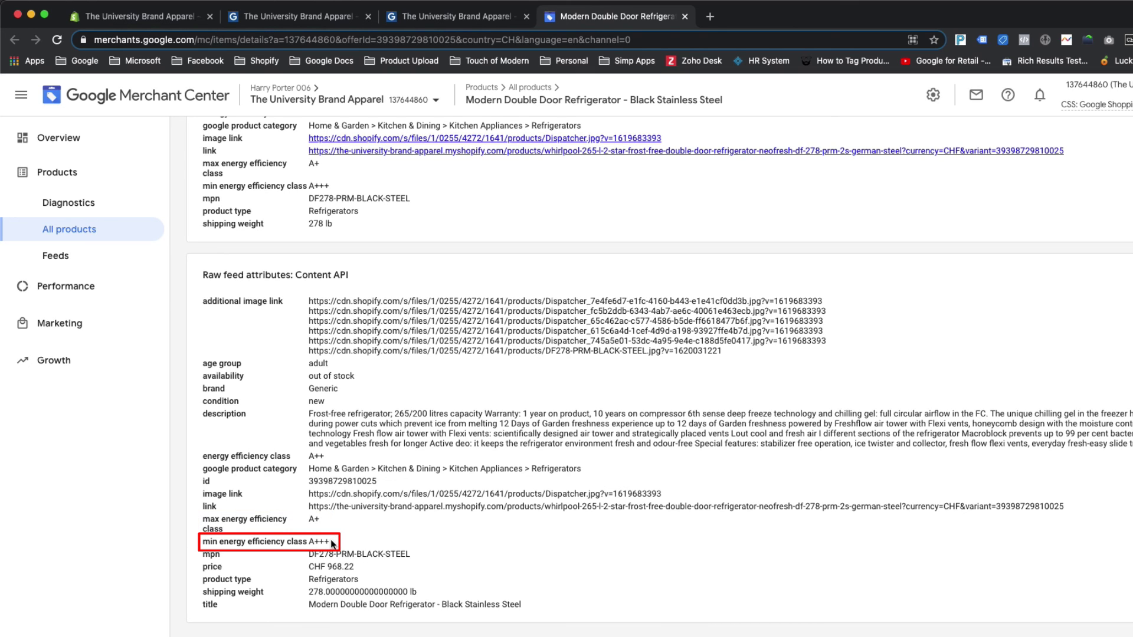
pyautogui.click(686, 17)
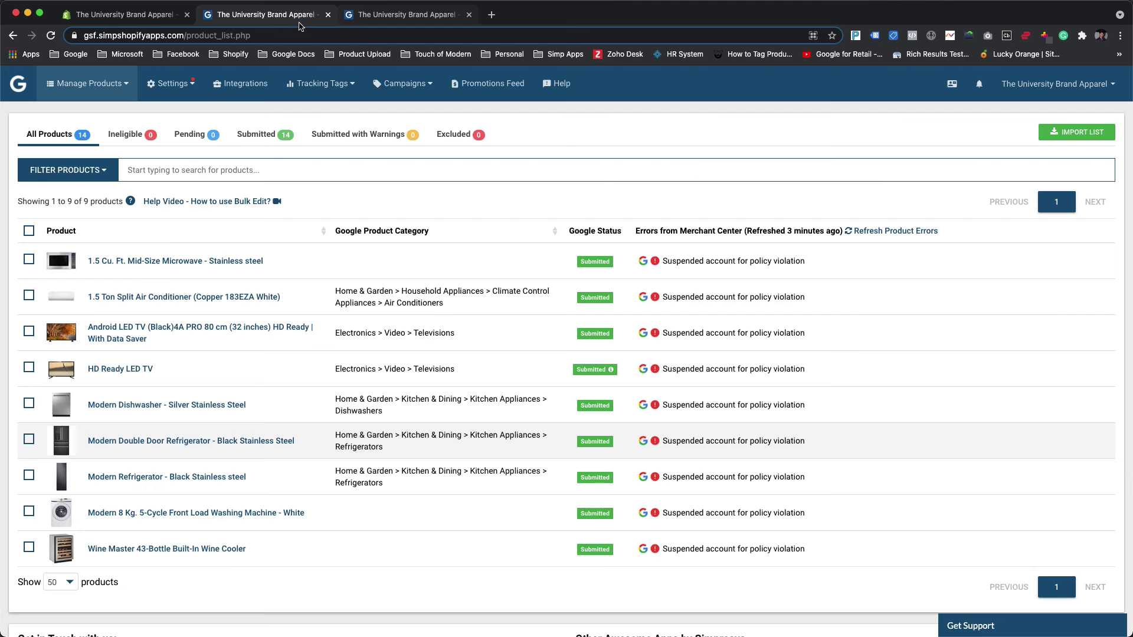
pyautogui.hotkey('ctrl', 'w')
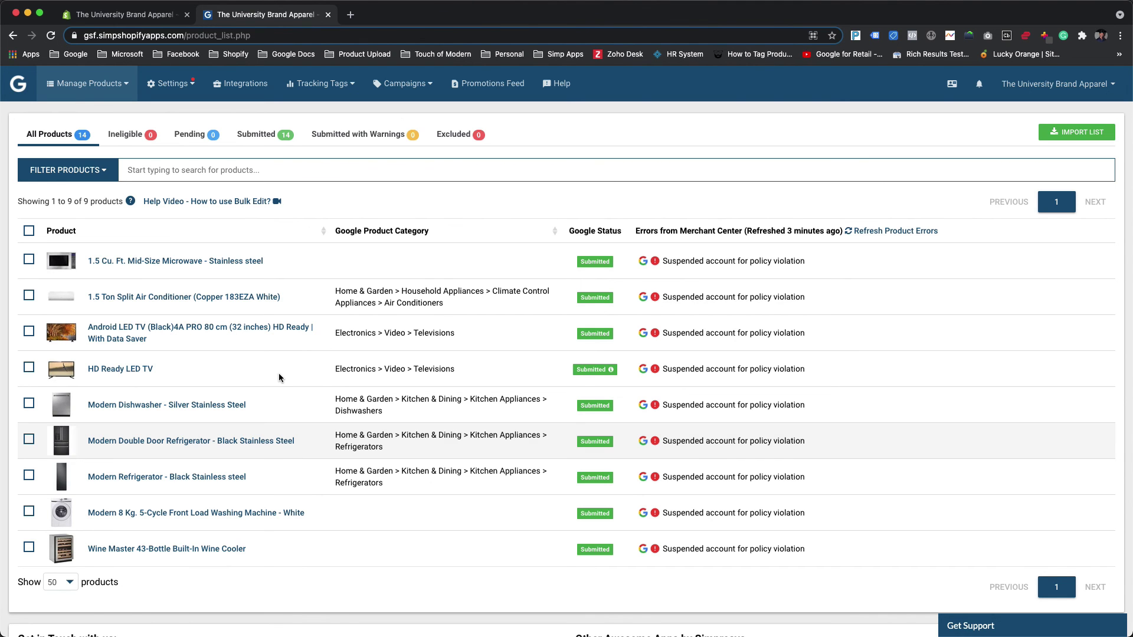
# Step: Open the HD Ready LED TV's 32" / Grey variant in Google Merchant Center and check its submitted energy efficiency attributes
pyautogui.click(136, 370)
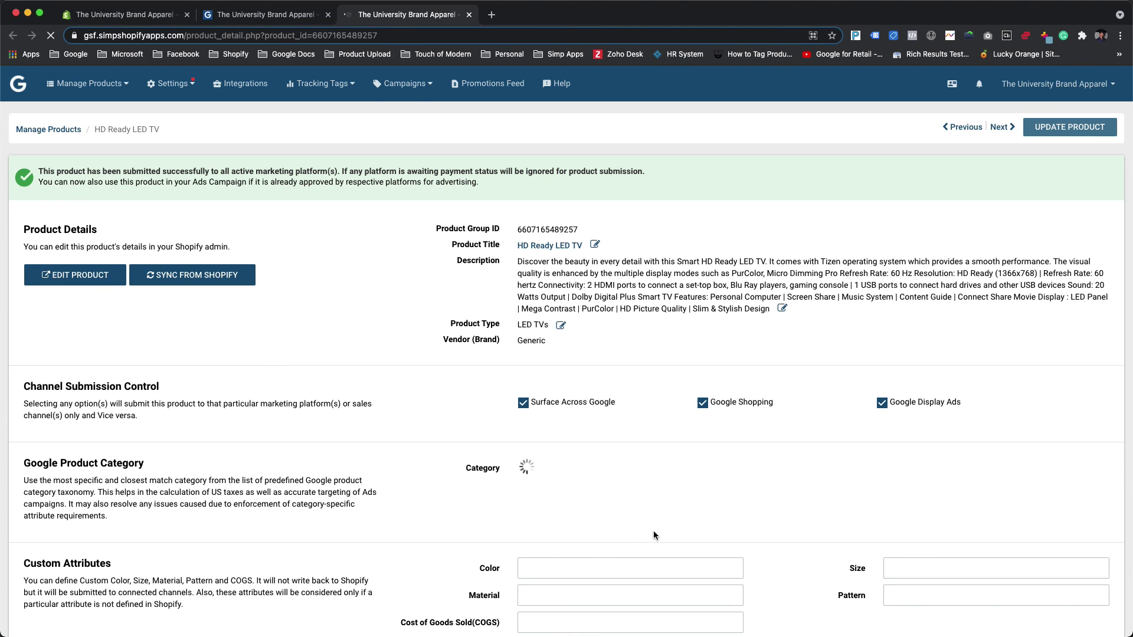
pyautogui.scroll(-15, 653, 530)
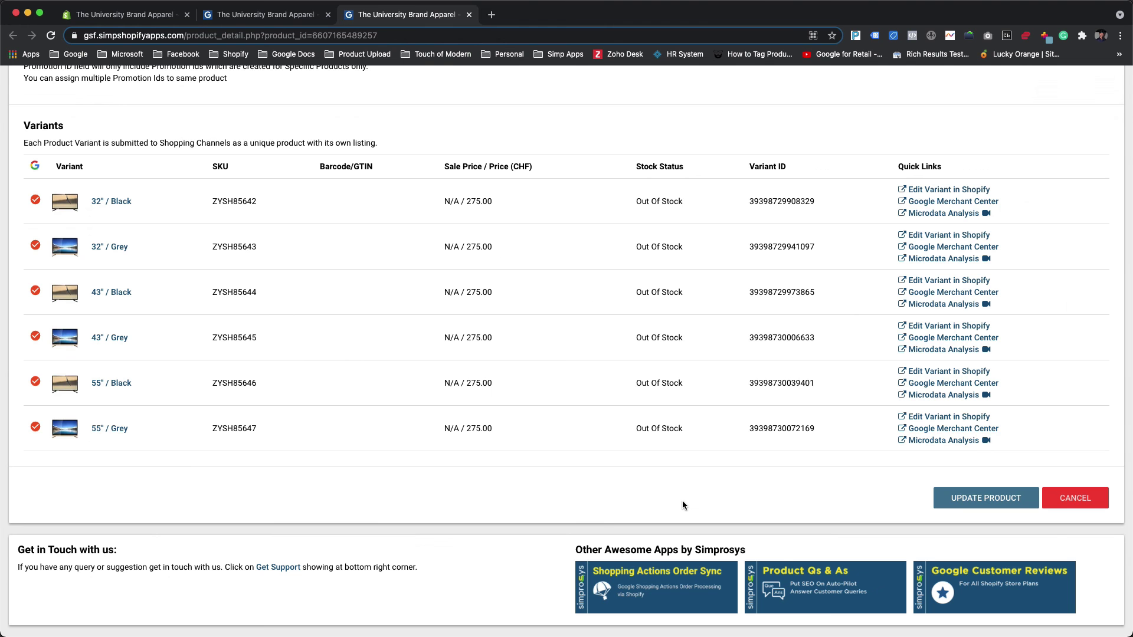
pyautogui.click(933, 248)
pyautogui.scroll(-15, 912, 390)
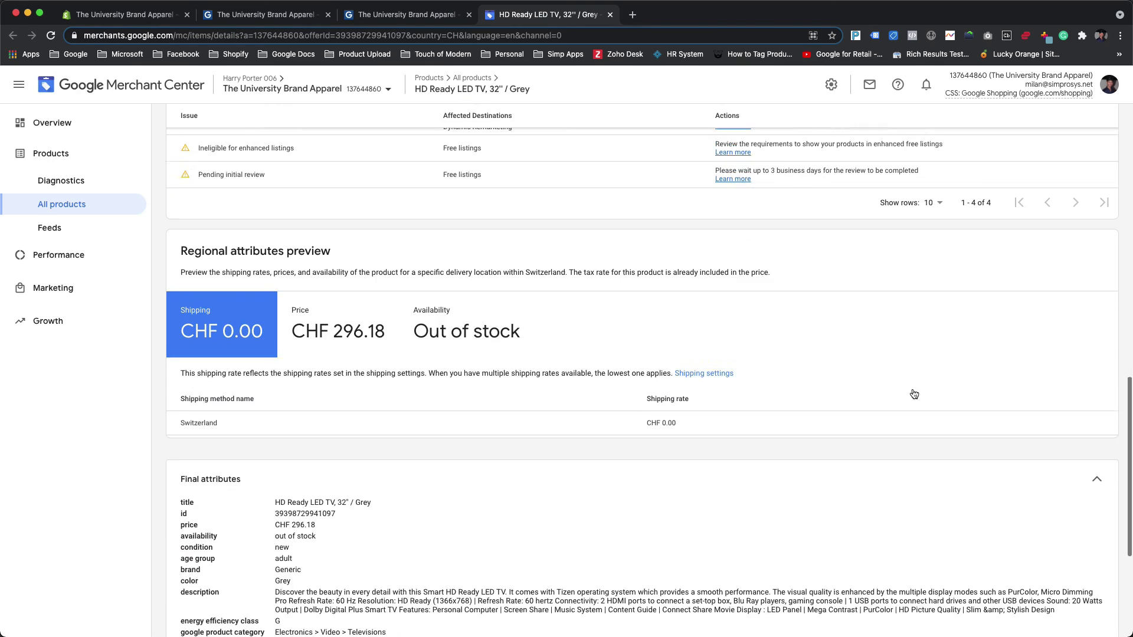
pyautogui.click(531, 558)
pyautogui.scroll(-5, 451, 552)
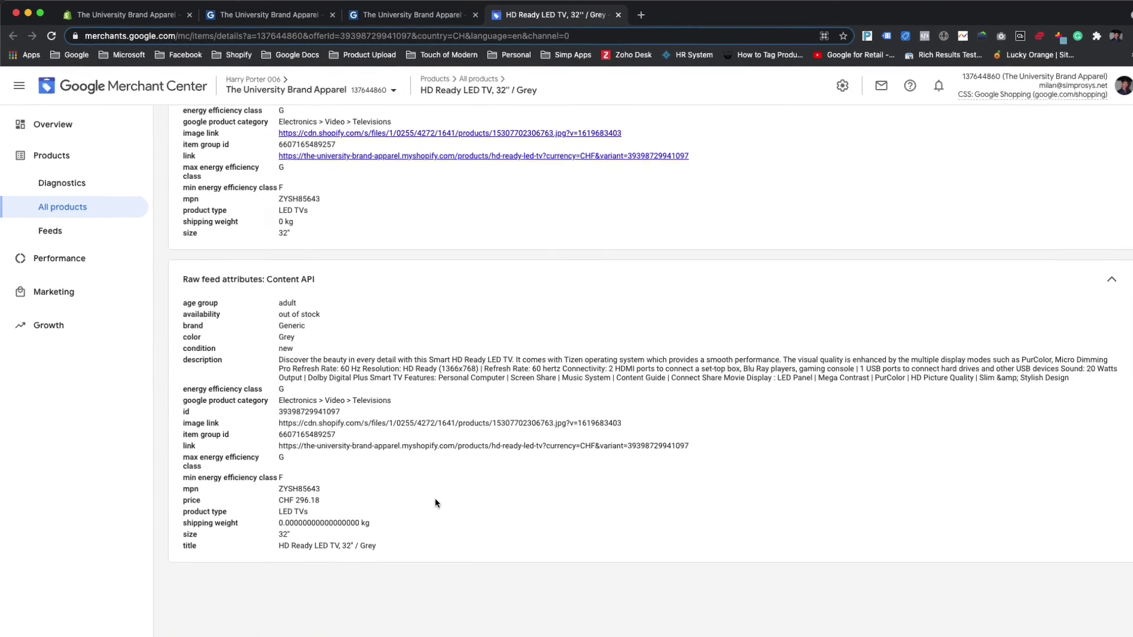